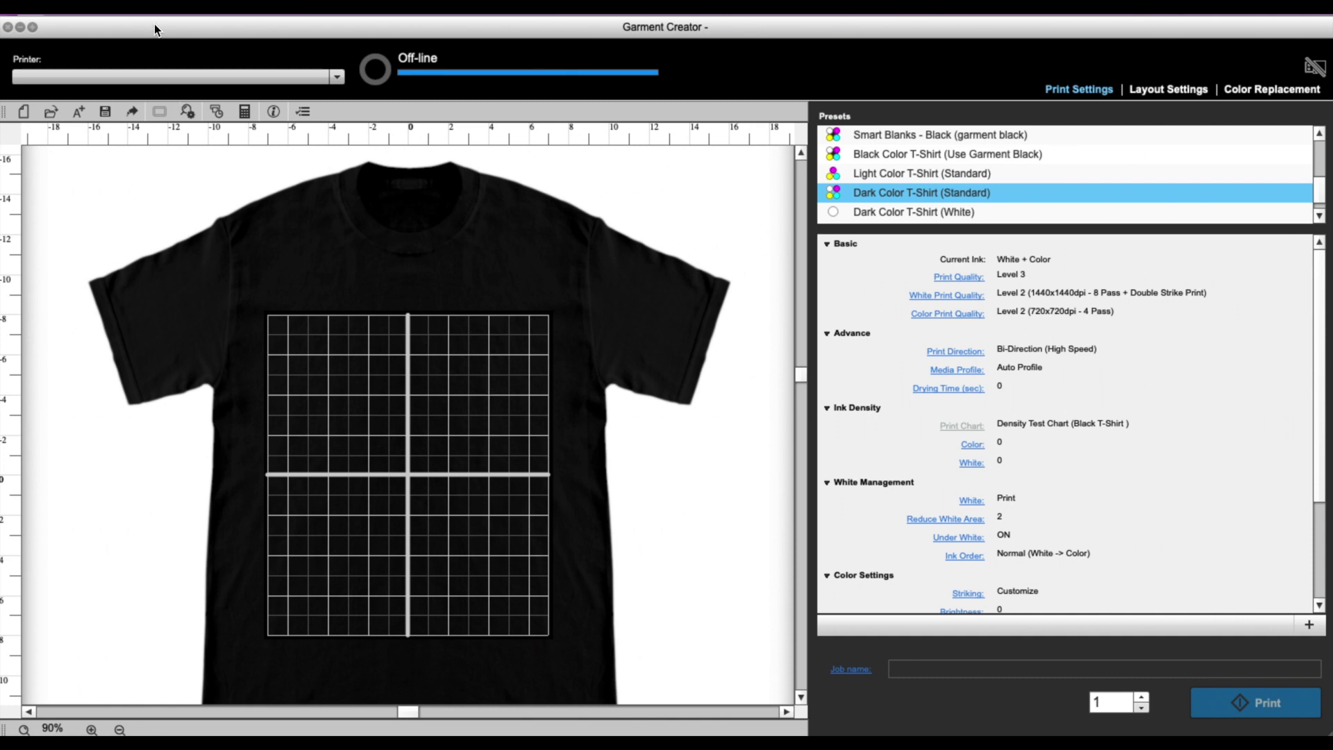
# Load Instant-Coffee-PNG.png from the Instant-Coffee folder onto the T-shirt's print area
pyautogui.click(48, 113)
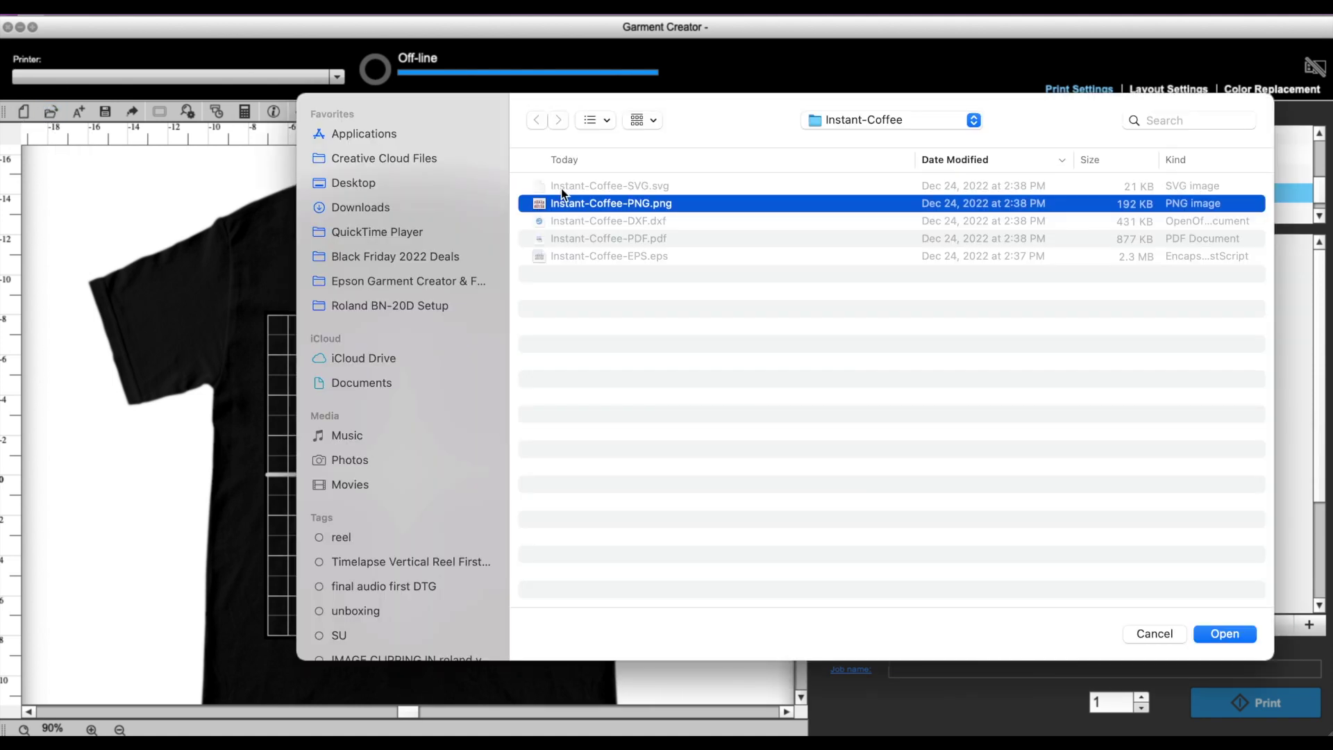
pyautogui.click(1222, 635)
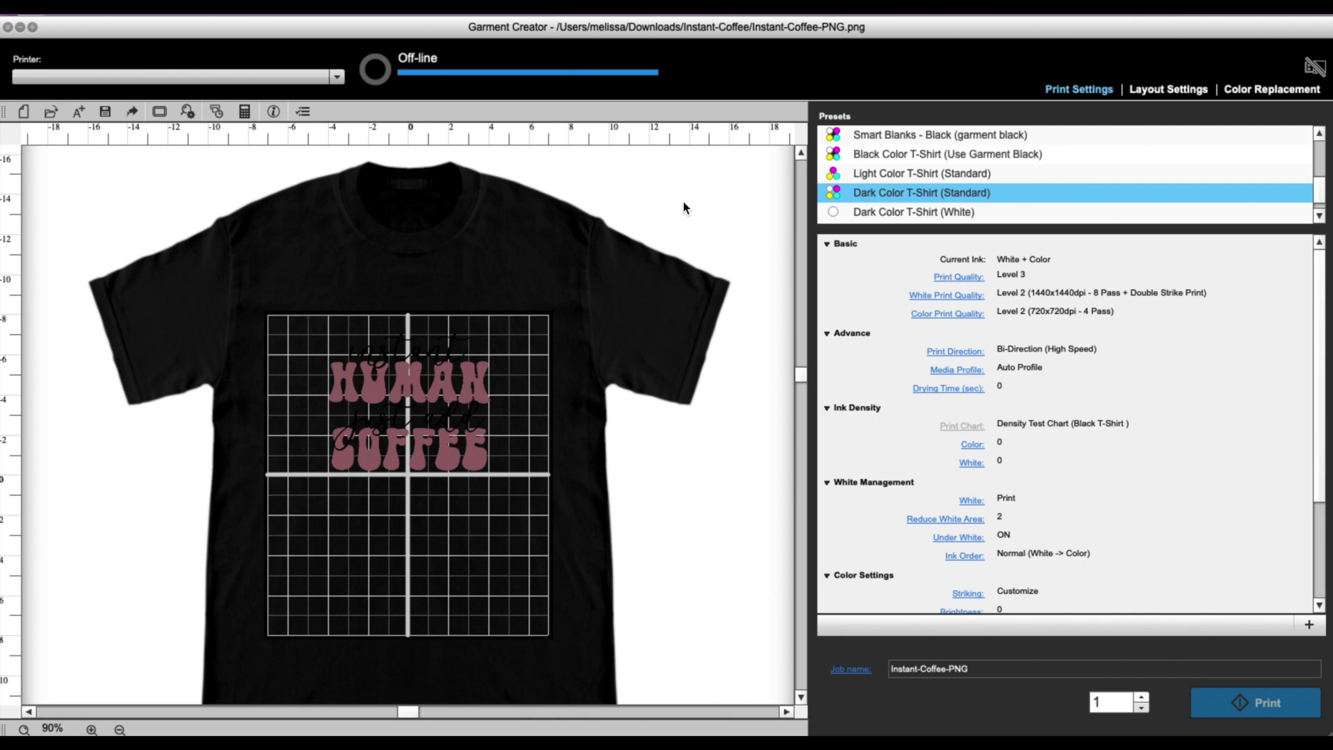
# Apply the Light Color T-Shirt (Standard) preset and zoom the design in to 220%
pyautogui.click(863, 174)
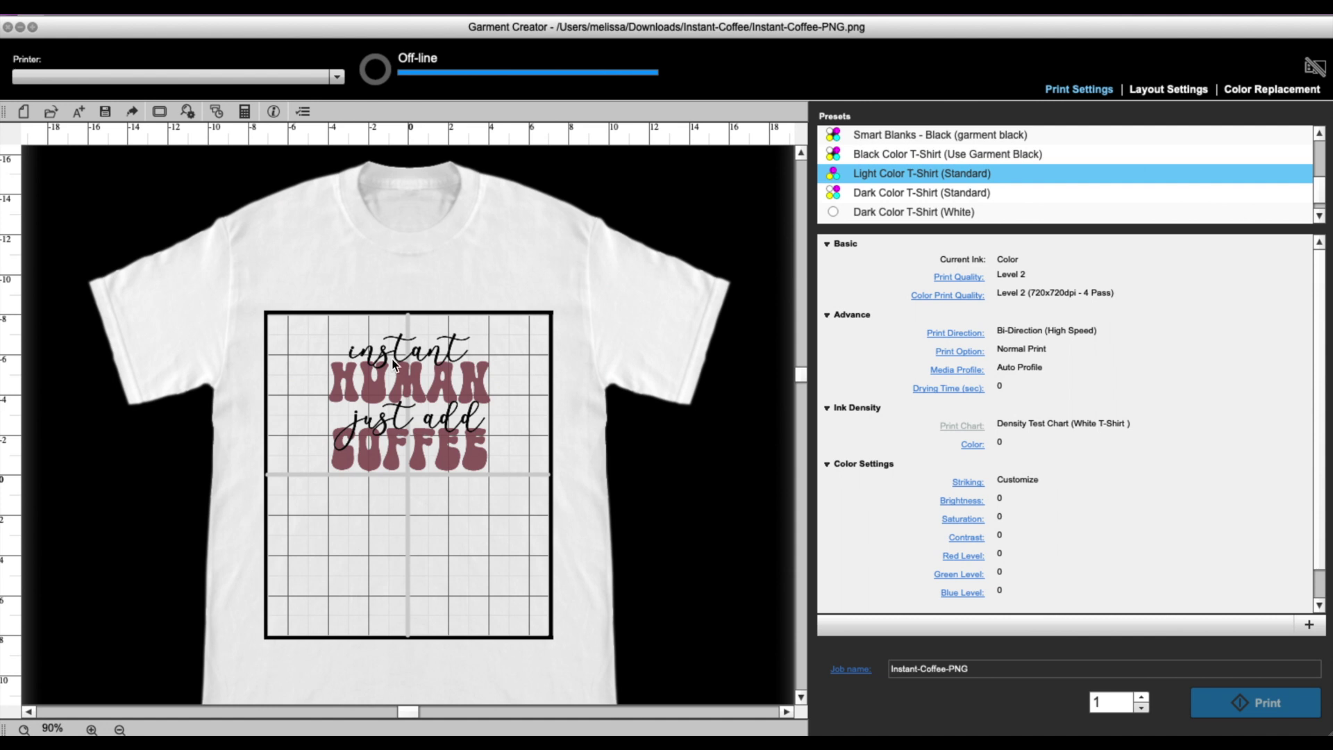
pyautogui.scroll(5, 393, 363)
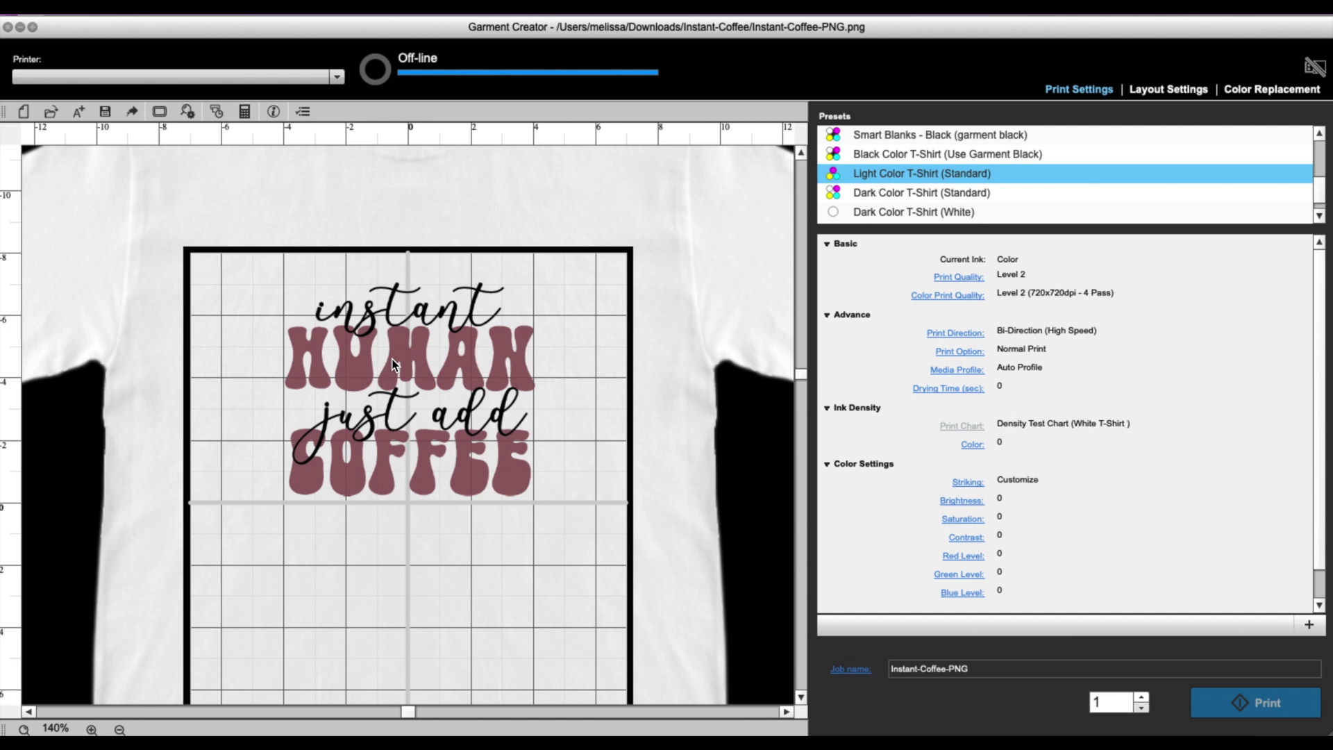
pyautogui.scroll(3, 393, 363)
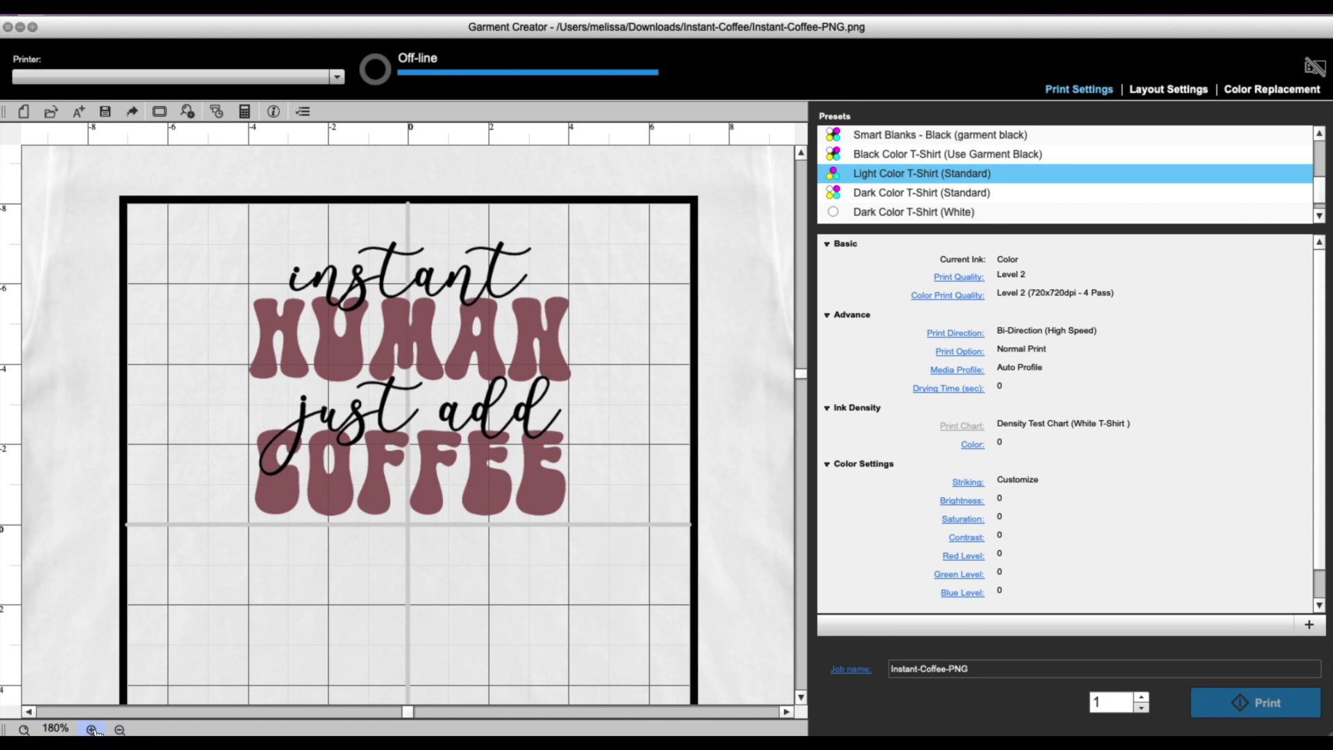
pyautogui.press('super+equal')
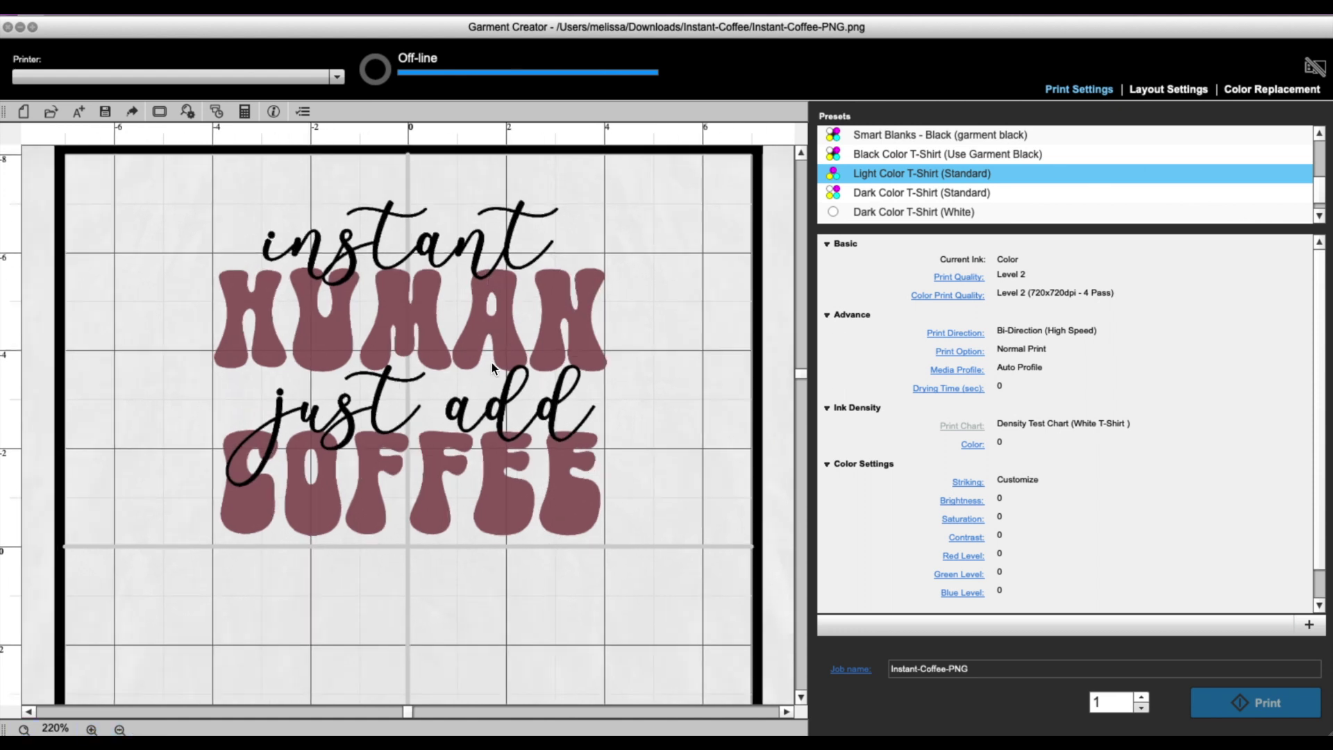
# Set cyan 40ffff as the Color Replacement colour and choose the Color replacement type
pyautogui.click(1237, 92)
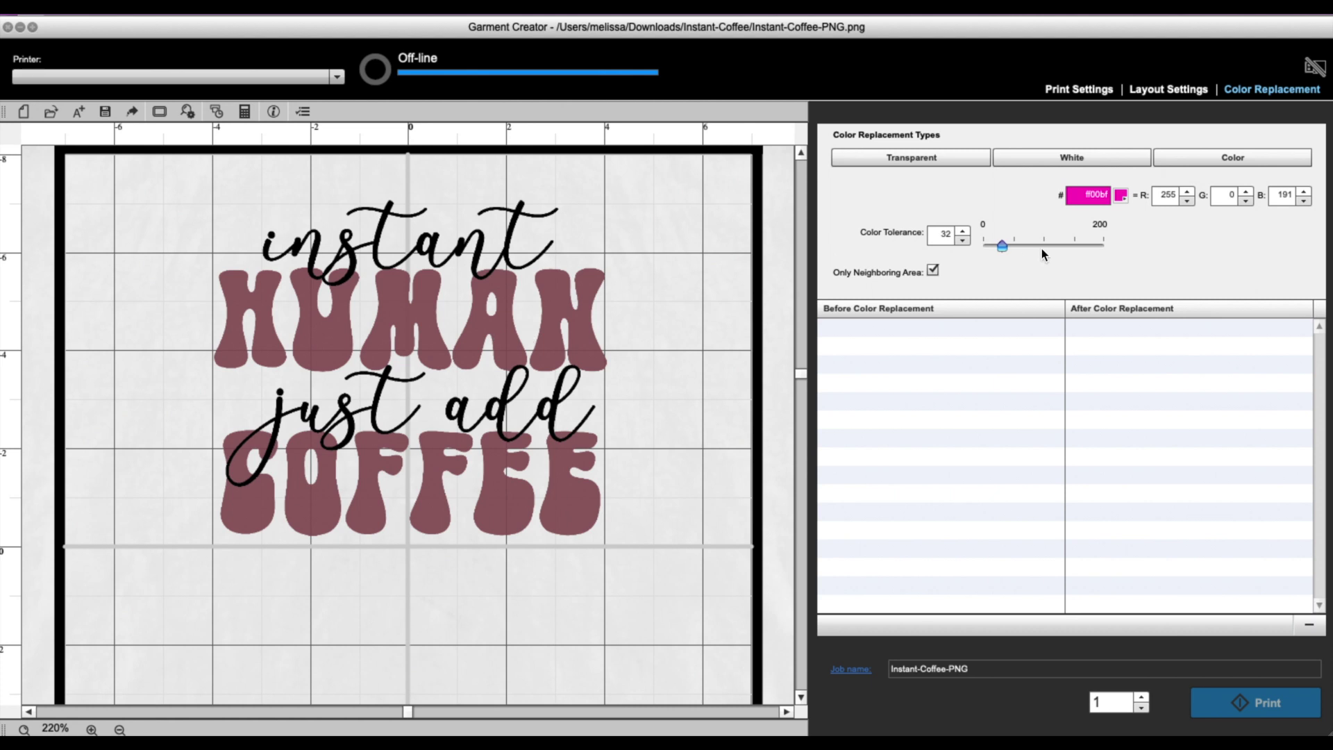
pyautogui.click(1121, 196)
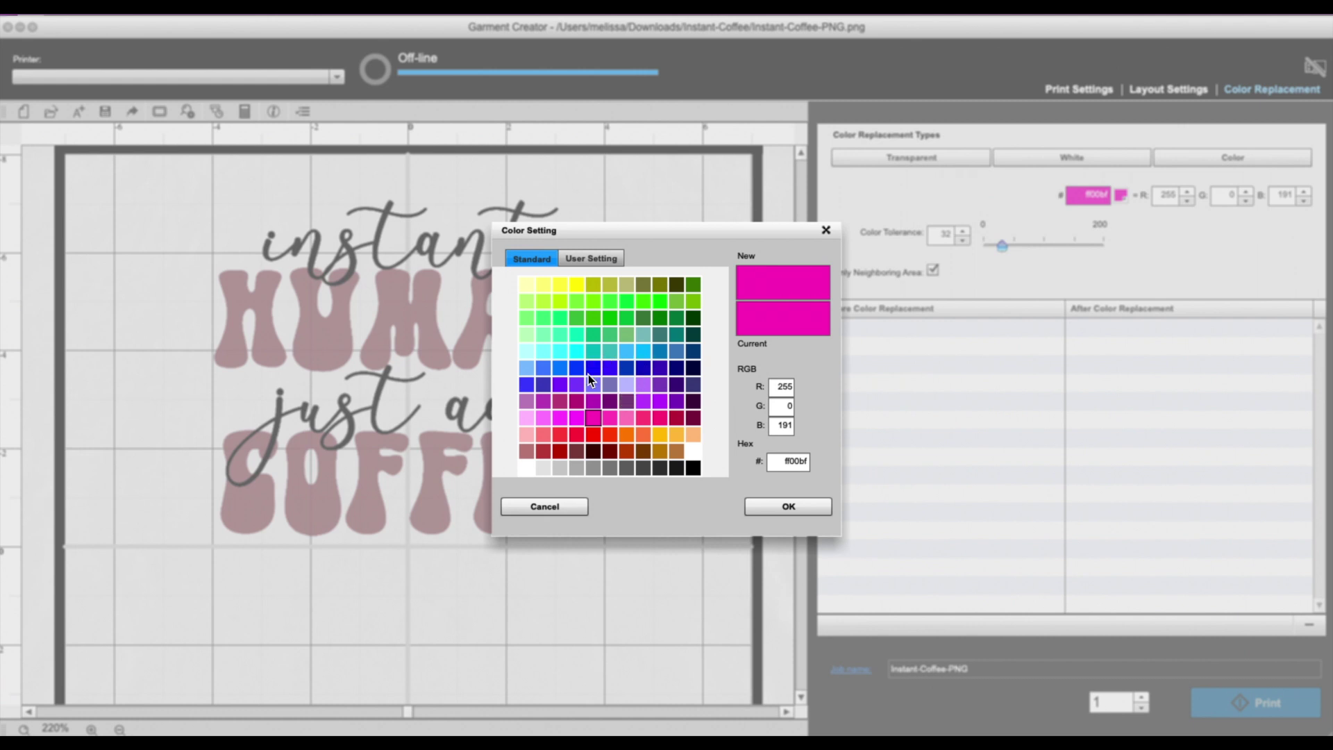
pyautogui.click(559, 352)
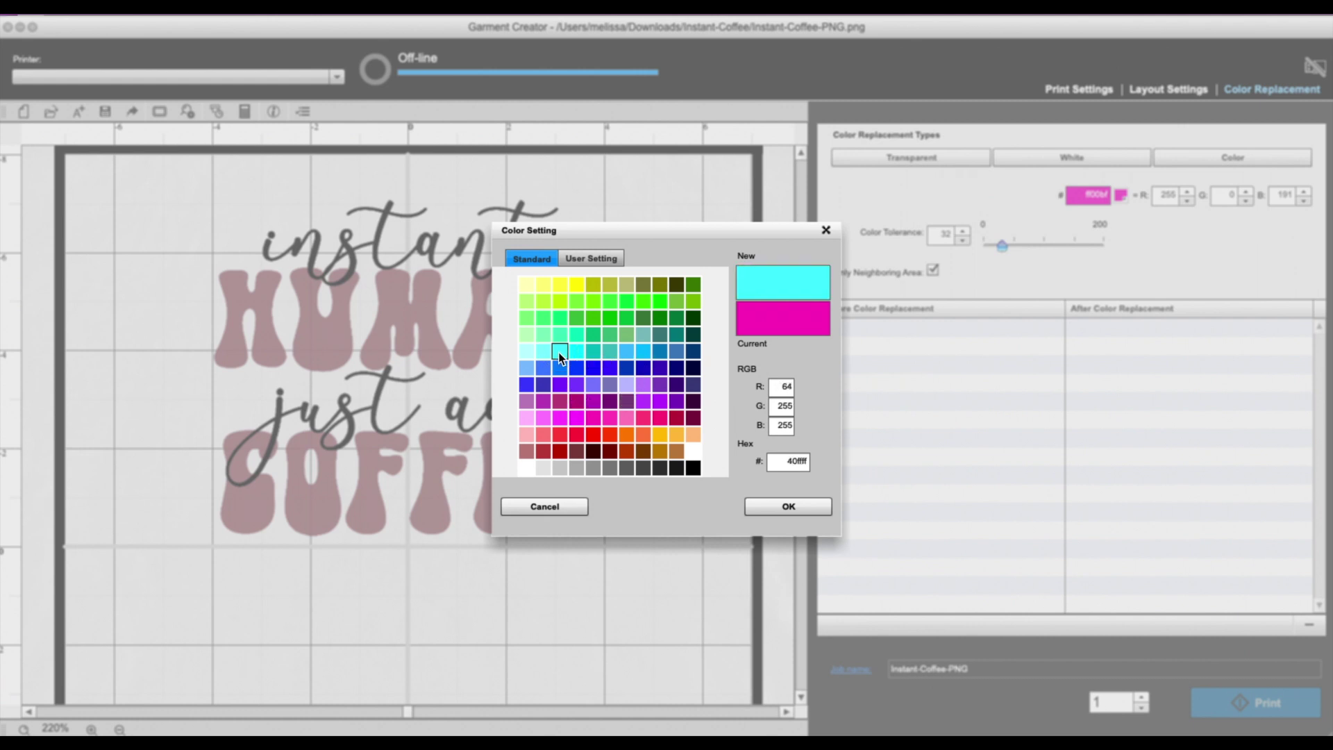
pyautogui.click(780, 506)
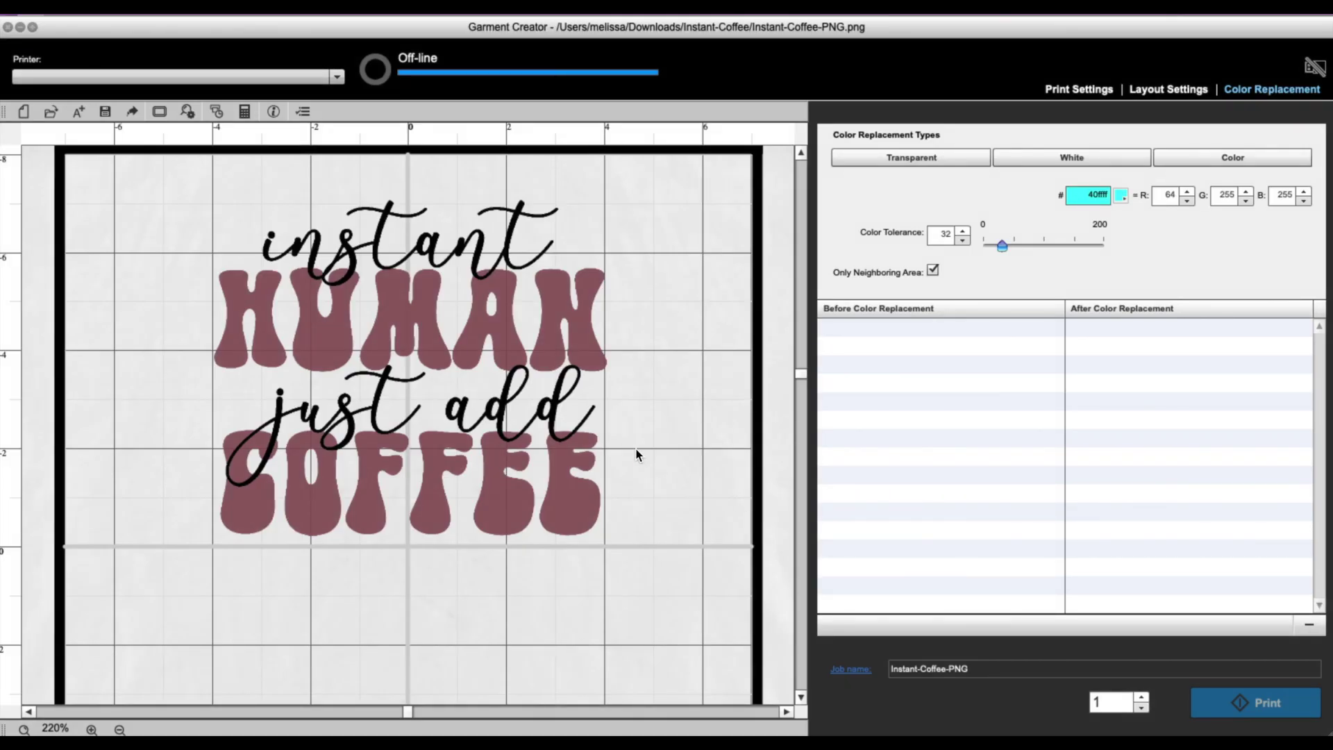
pyautogui.click(1185, 164)
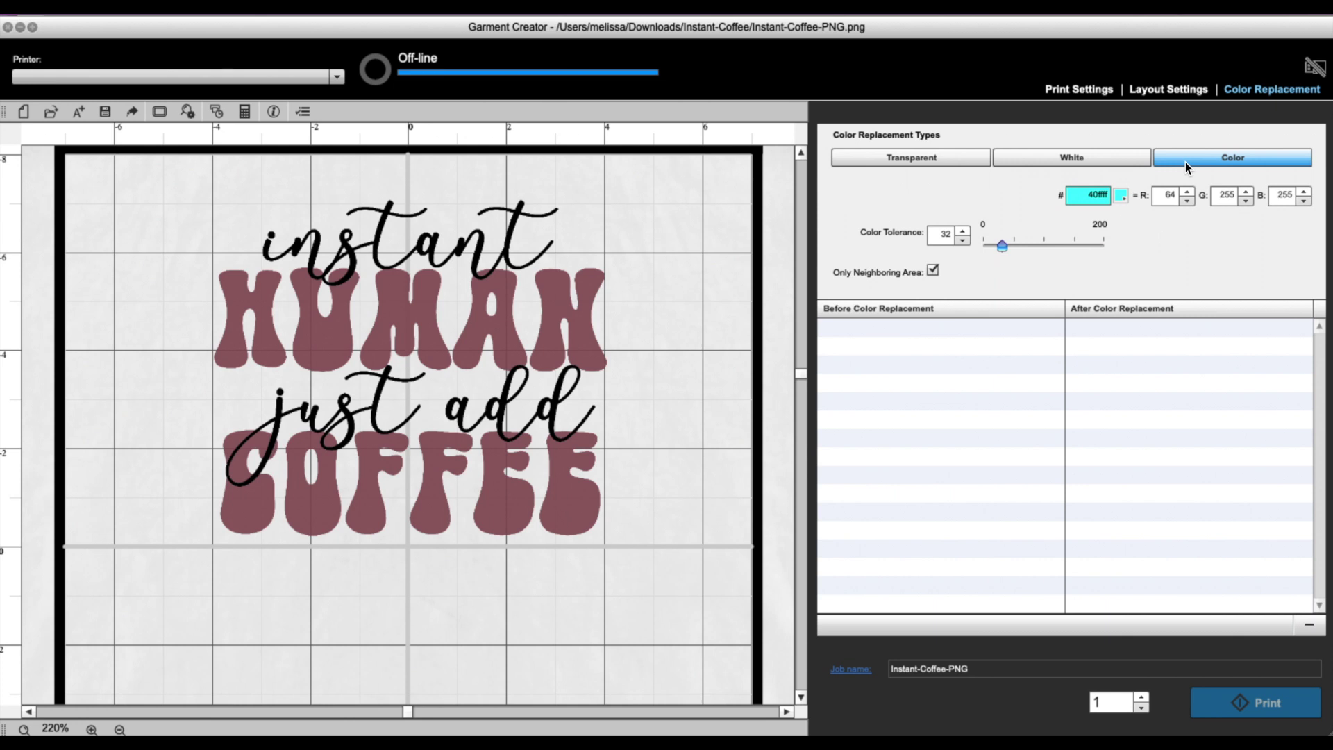
pyautogui.click(1185, 161)
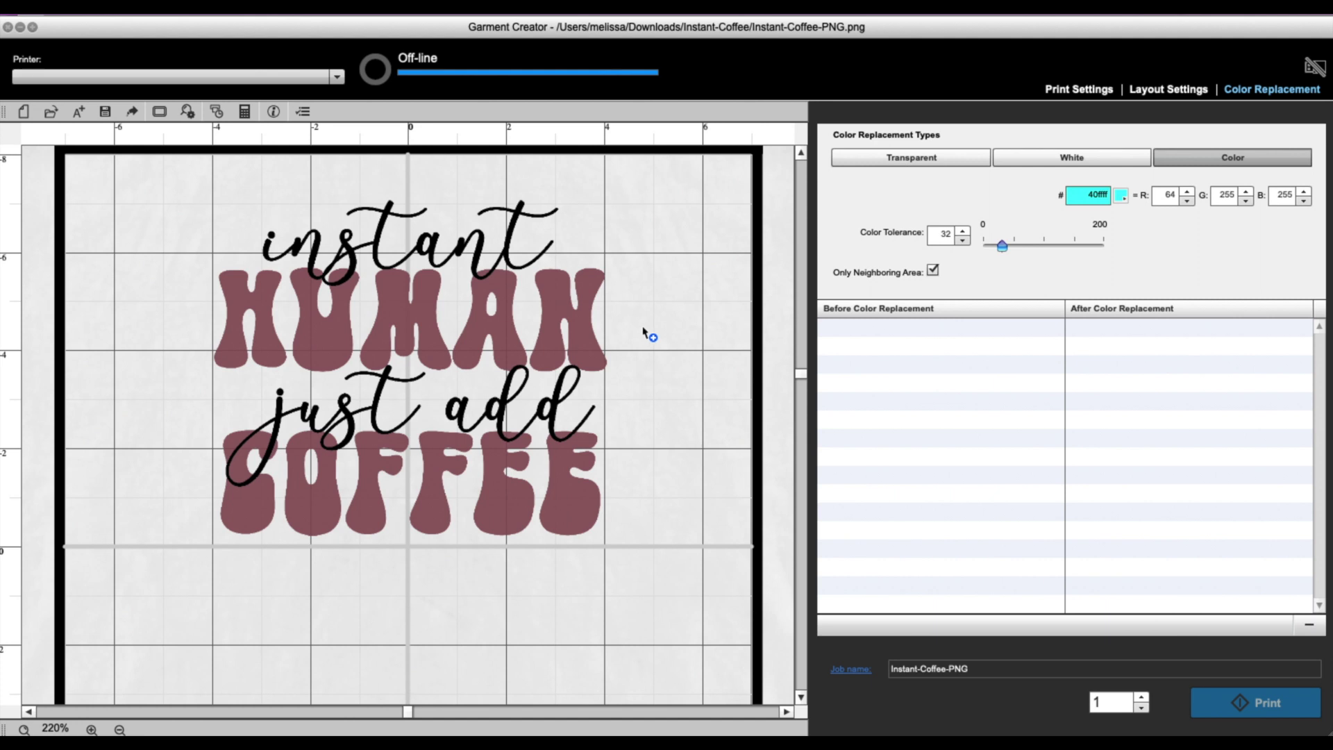
# Recolour the black script word 'instant' cyan and uncheck Only Neighboring Area
pyautogui.click(507, 247)
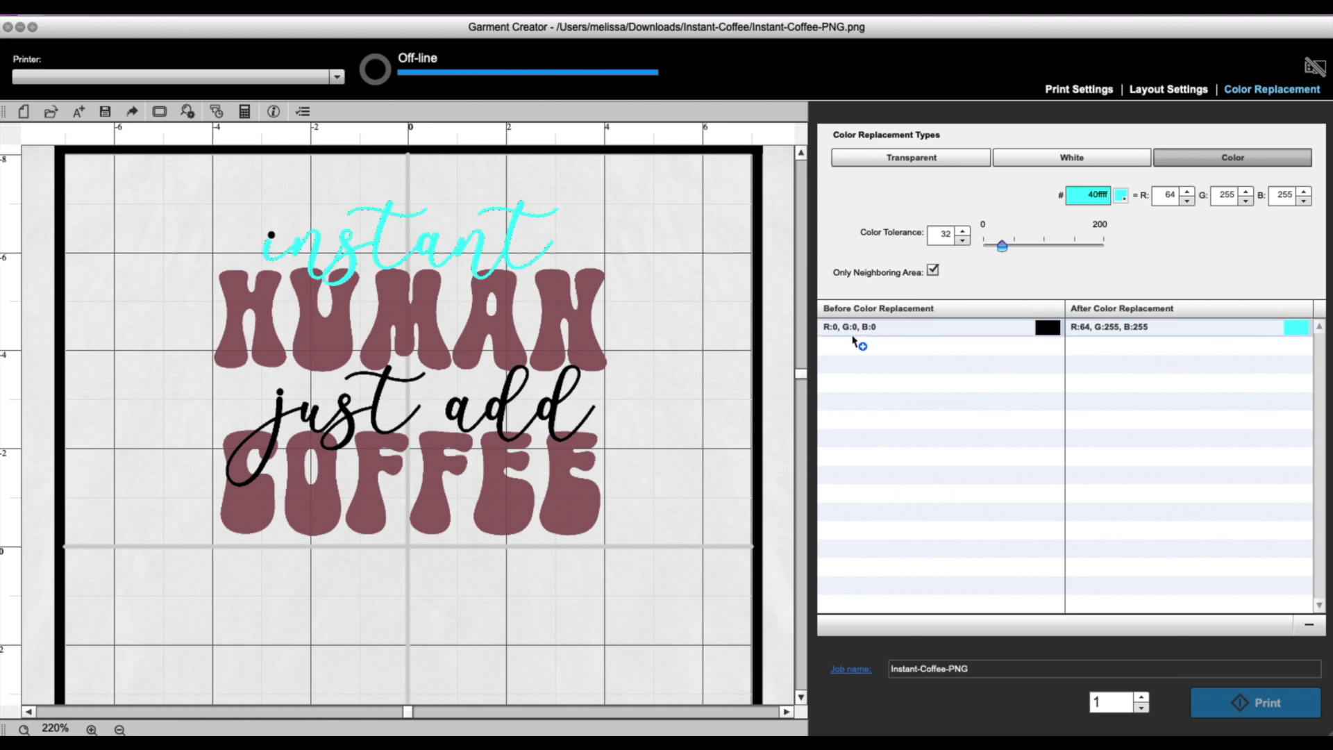
pyautogui.click(932, 270)
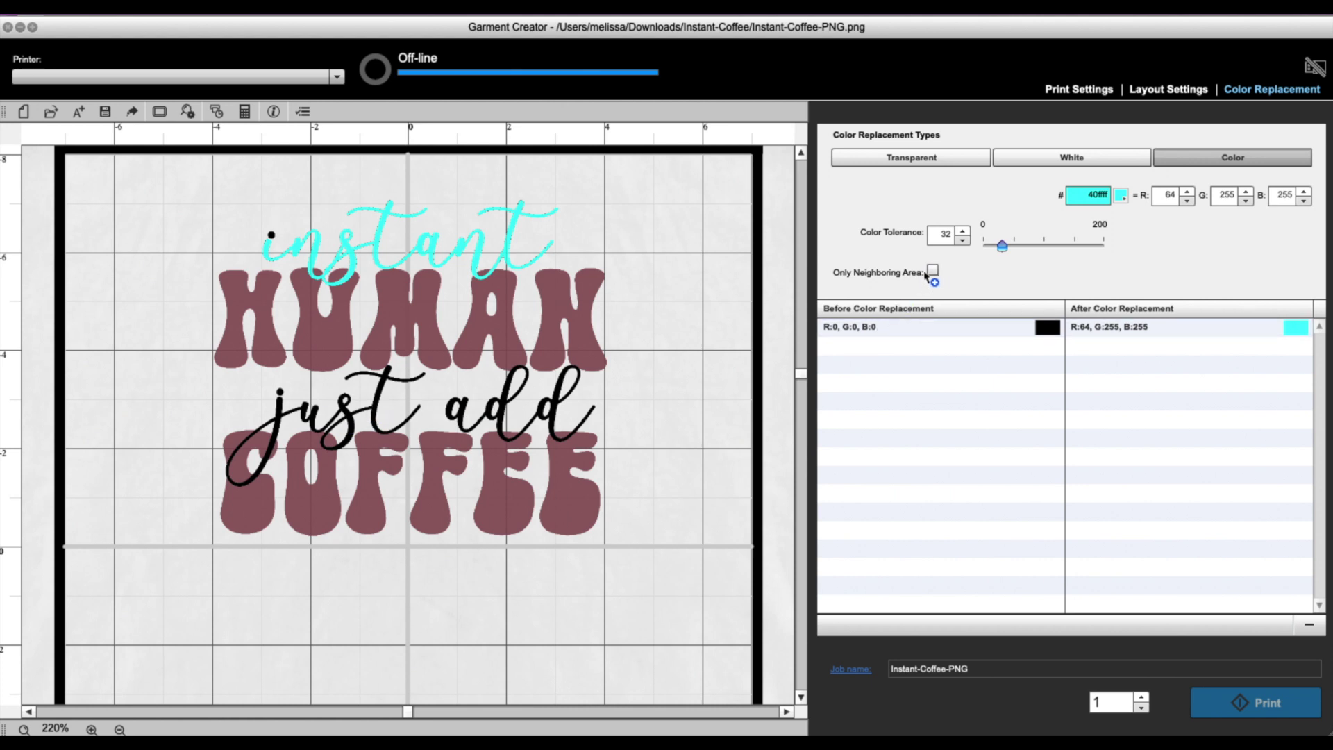
# Turn the black script 'just add' cyan, then bring up the Color Setting dialog
pyautogui.click(491, 410)
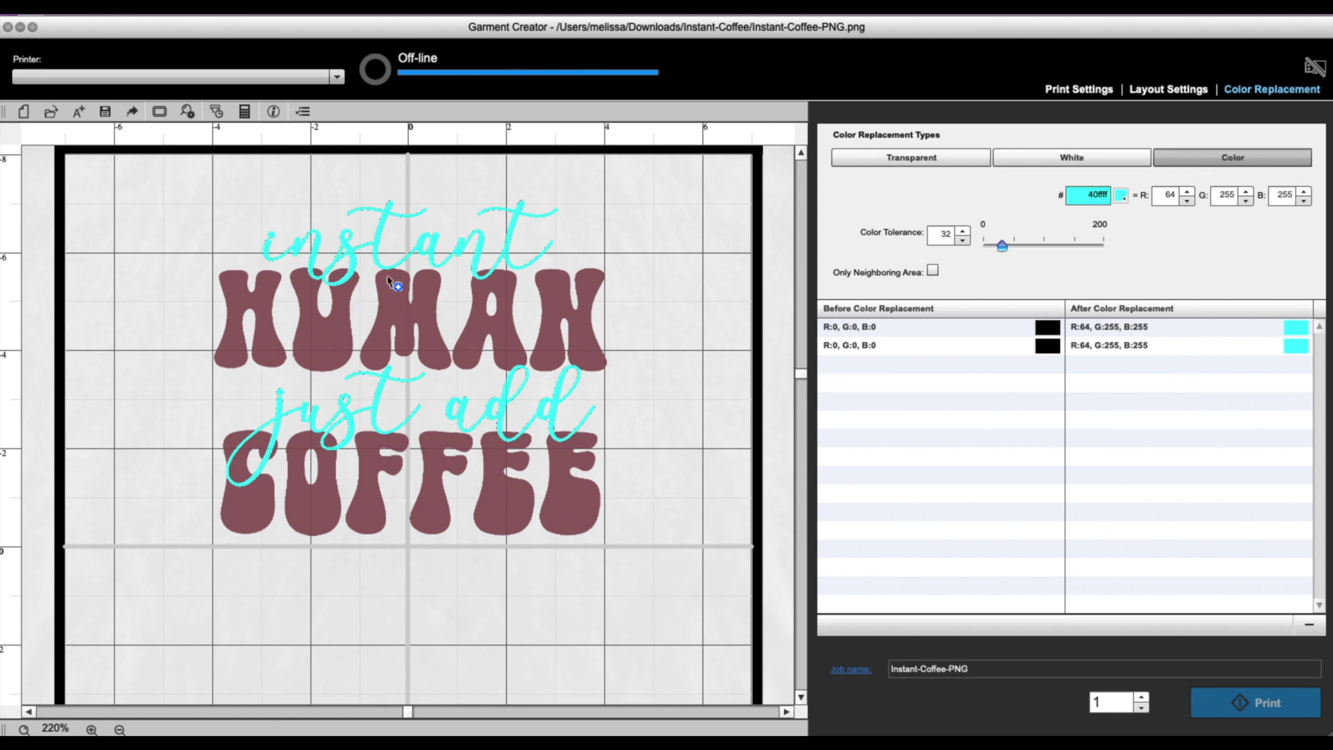
pyautogui.click(1122, 196)
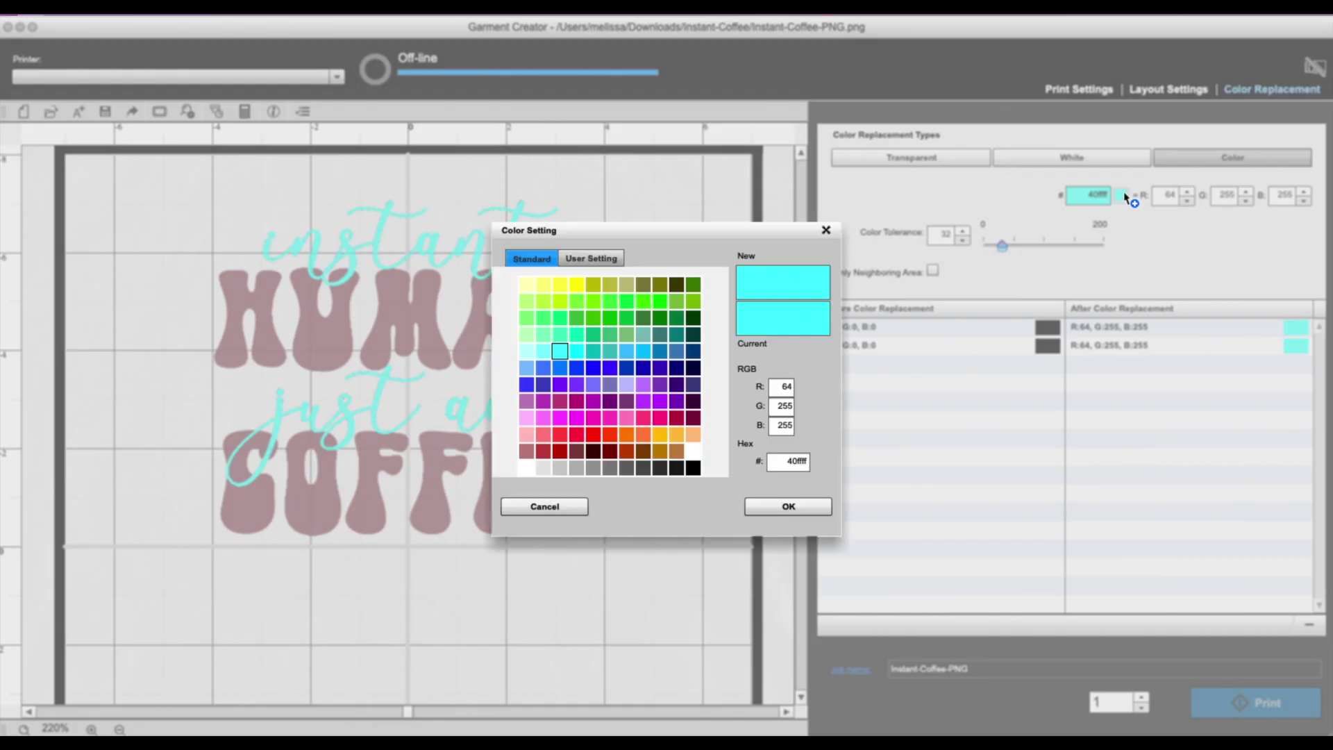
# Change the replacement colour to magenta ff00bf (R 255, G 0, B 191)
pyautogui.click(594, 418)
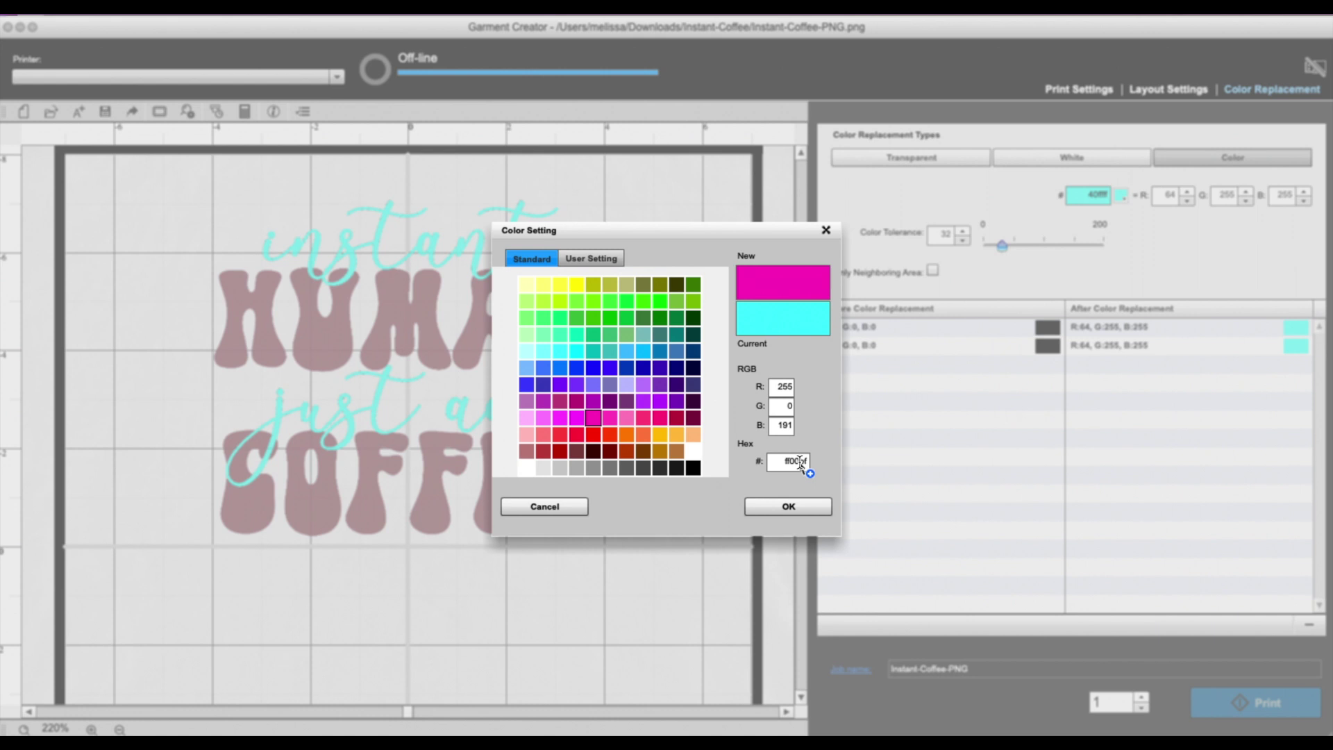
pyautogui.click(579, 262)
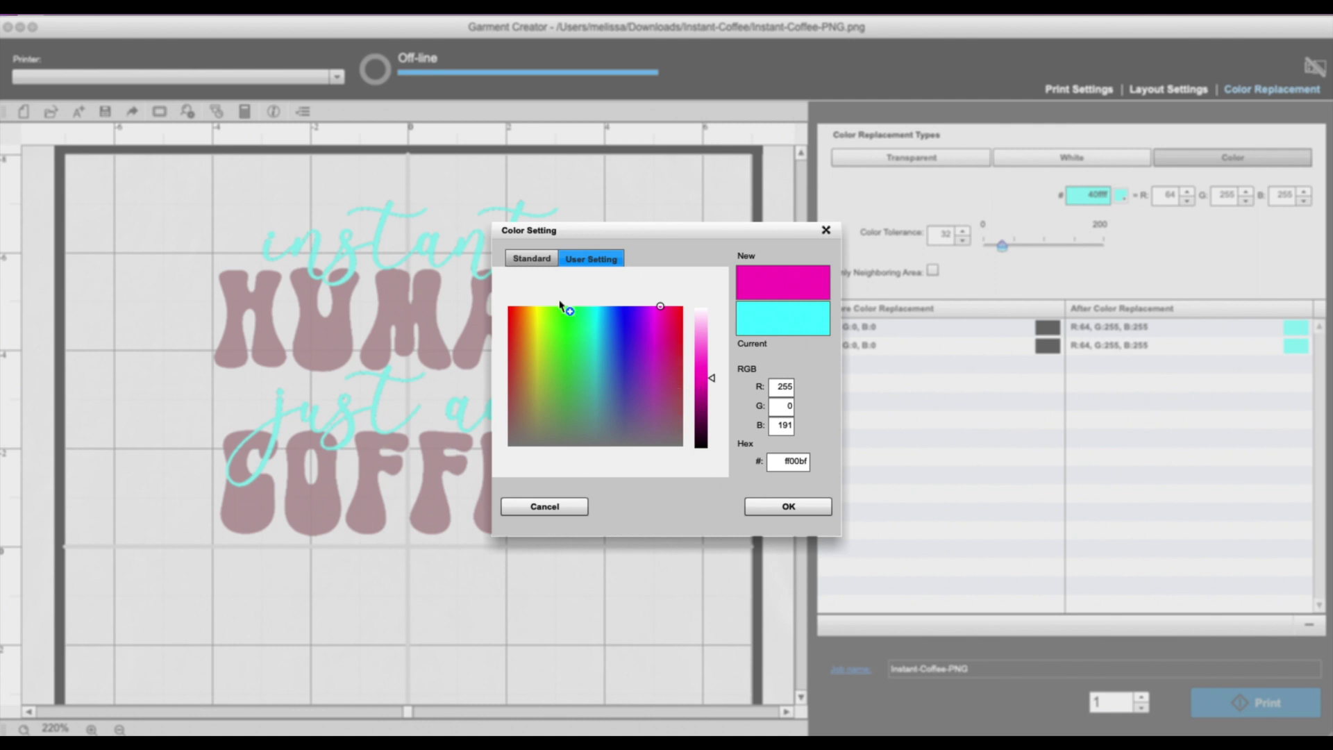
pyautogui.click(526, 261)
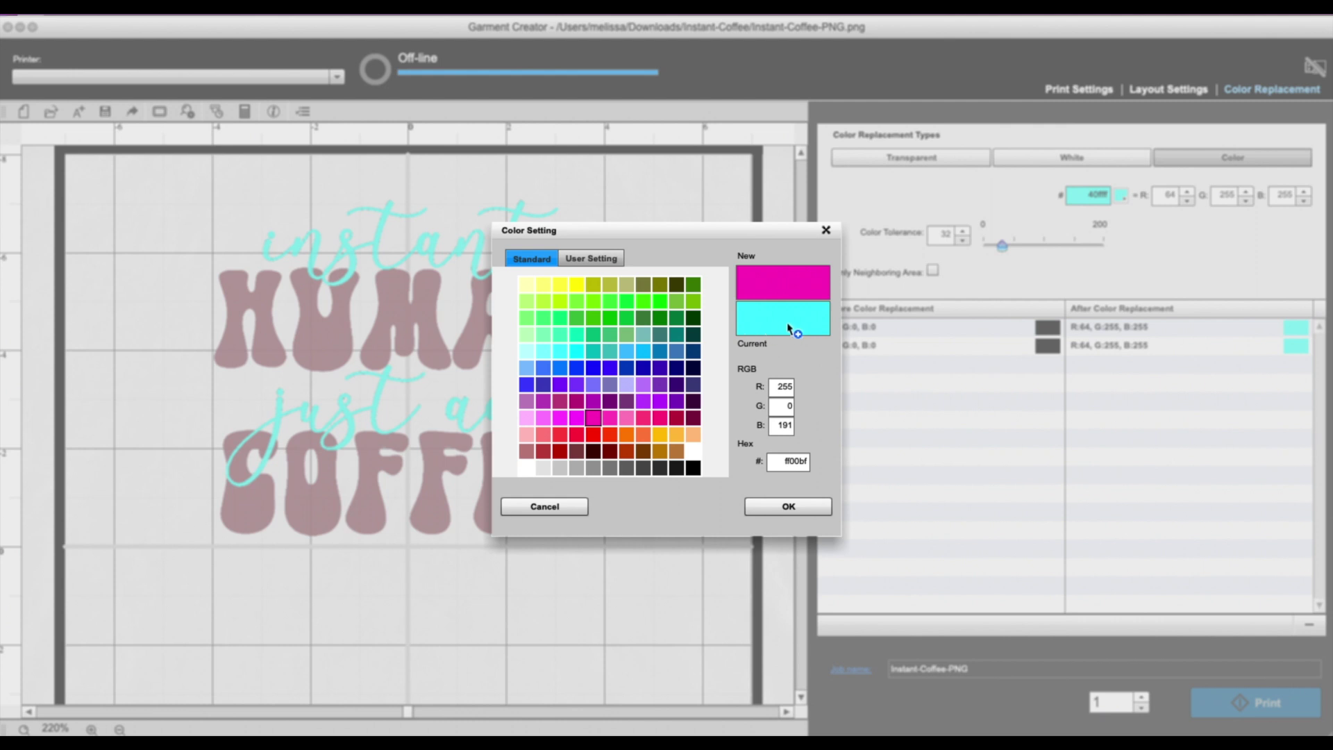
pyautogui.click(783, 506)
pyautogui.click(784, 508)
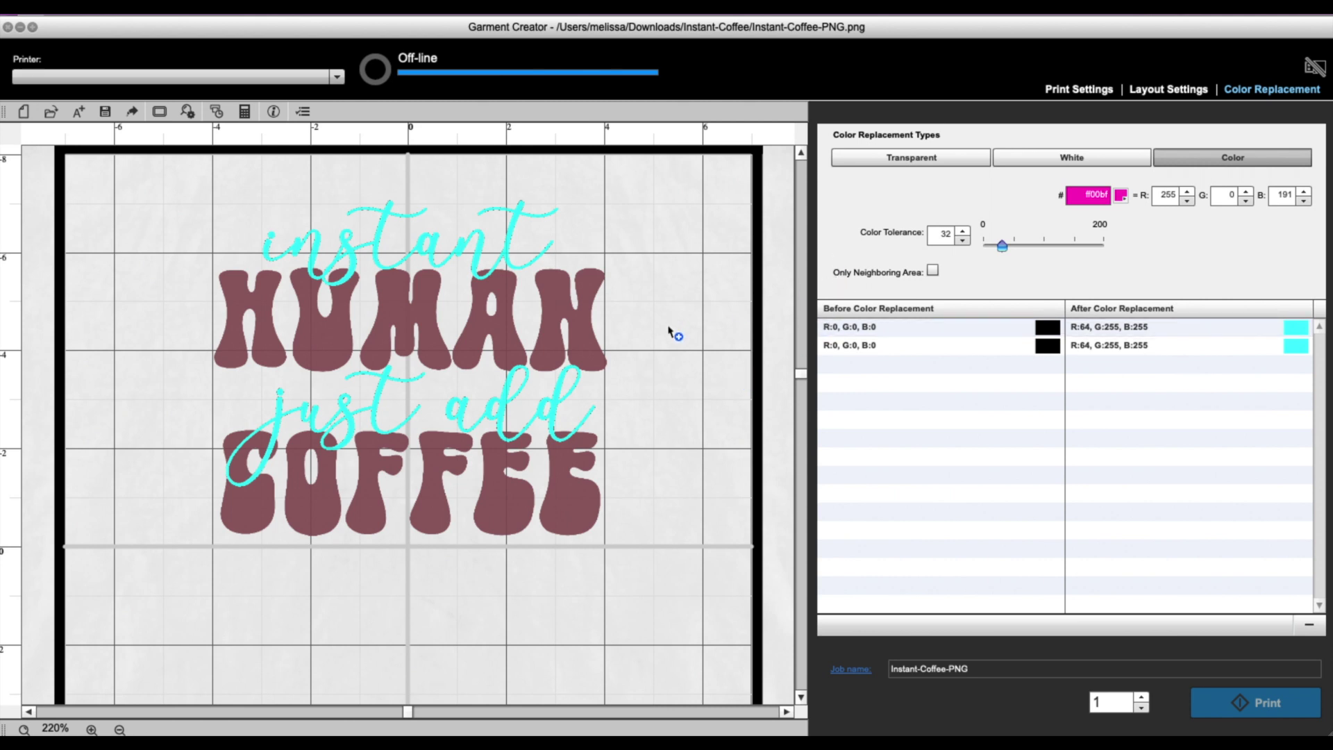
# Replace the mauve R150 G99 B105 of HUMAN and COFFEE with magenta and select that entry
pyautogui.click(556, 348)
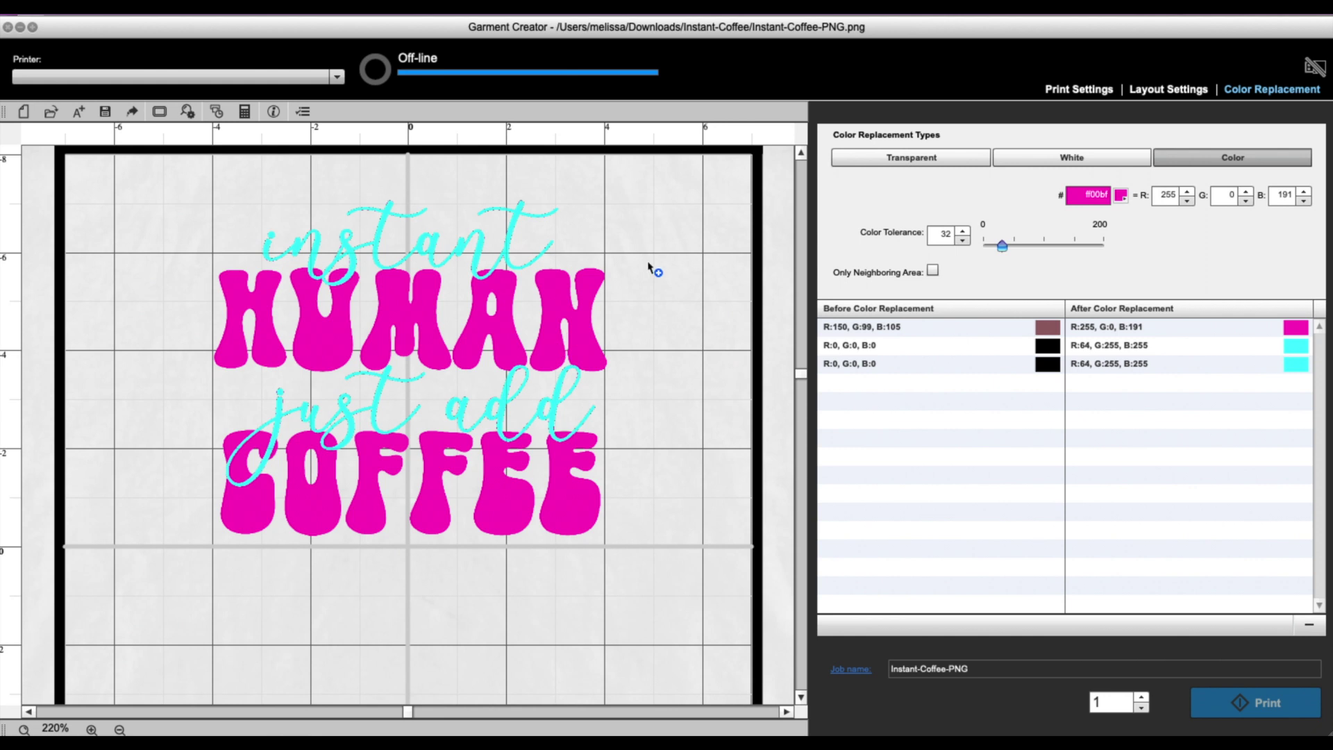
pyautogui.click(841, 327)
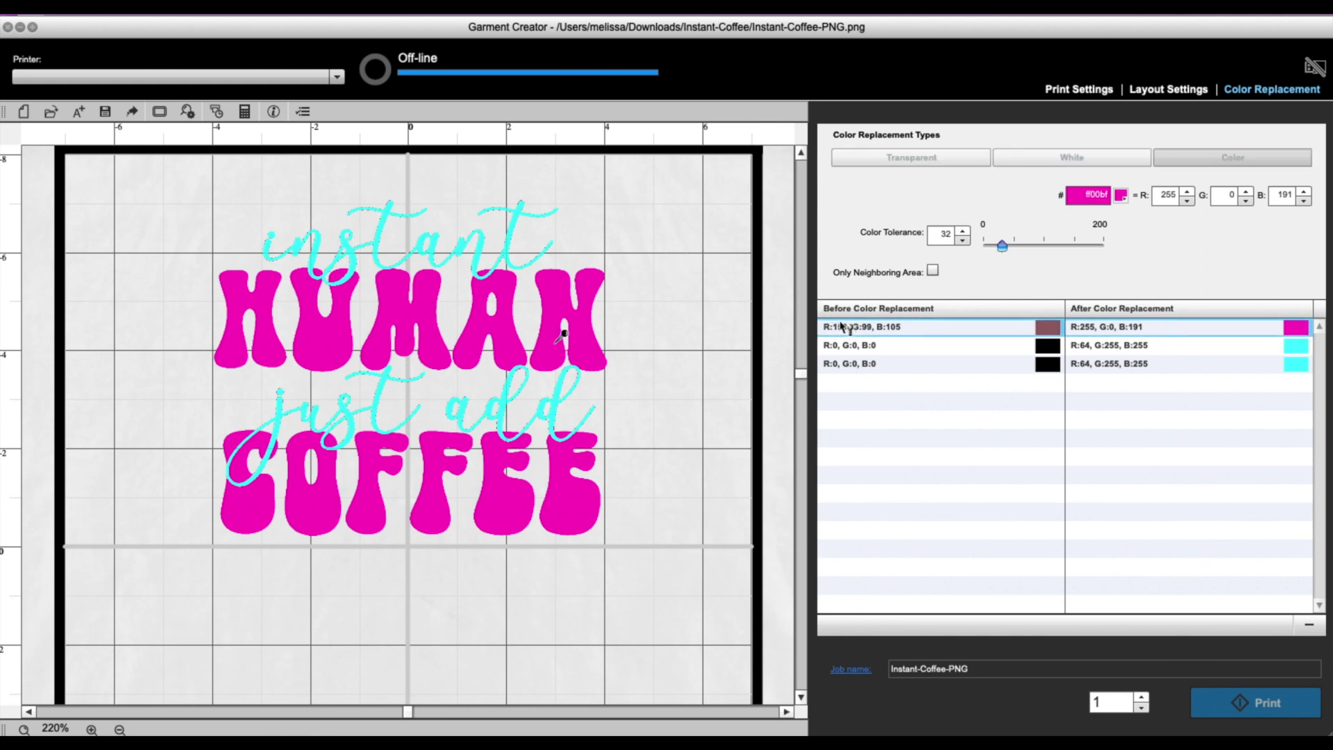
# Delete the R150 G99 B105-to-magenta replacement entry so the letters return to mauve
pyautogui.click(1090, 332)
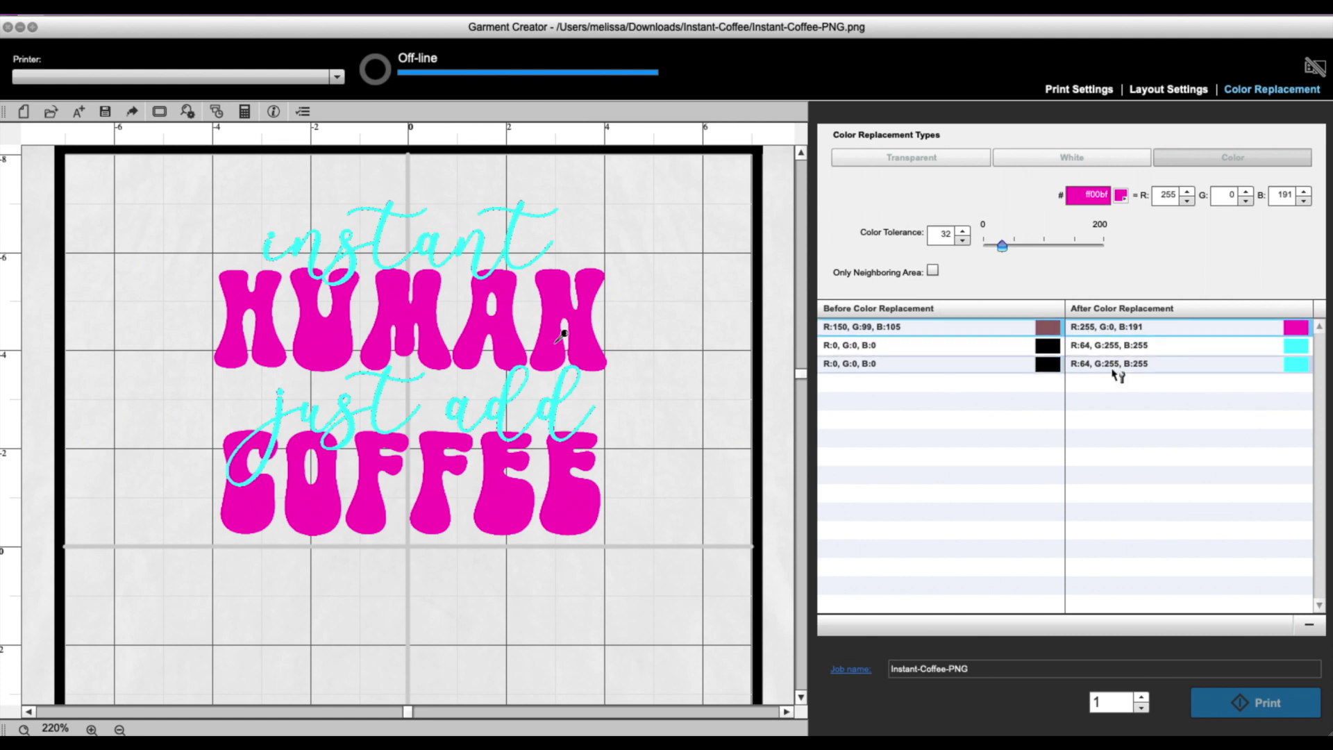
pyautogui.click(1311, 630)
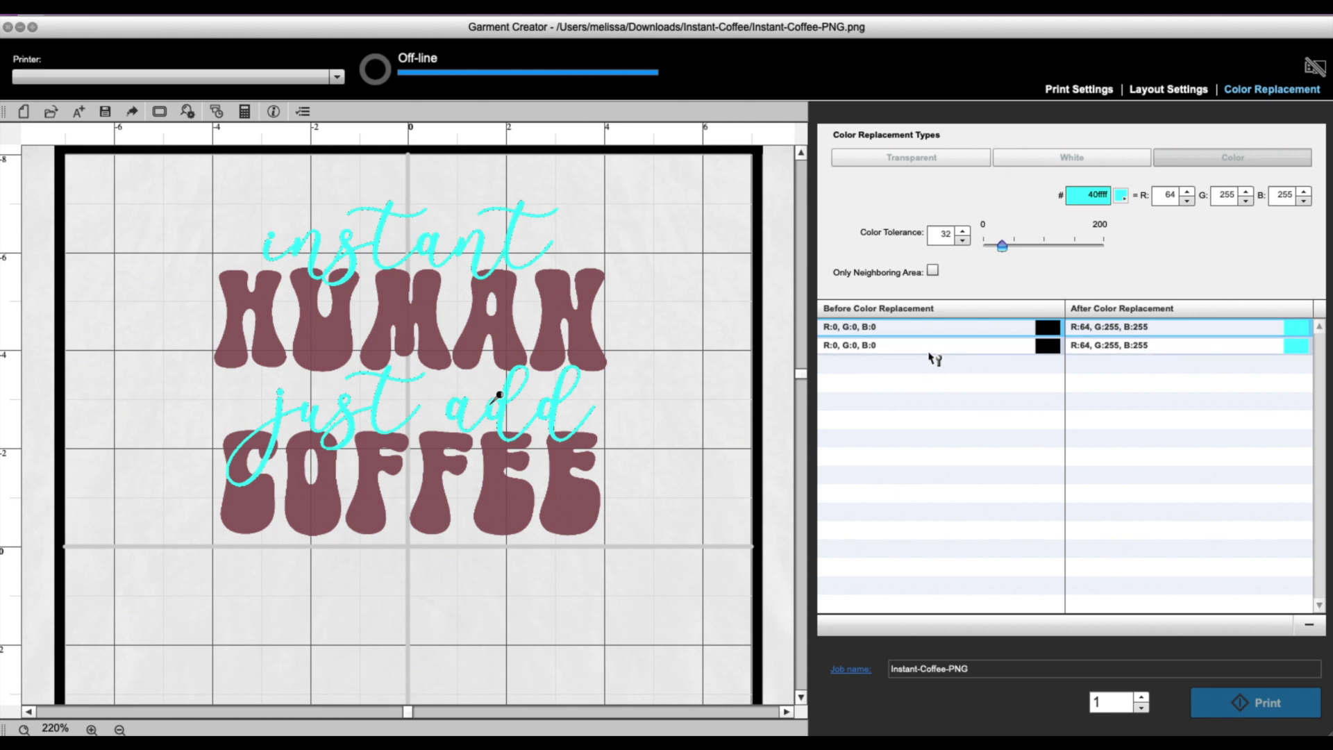
# Set hot pink ff00bf as the replacement colour with the Color replacement type
pyautogui.click(1122, 196)
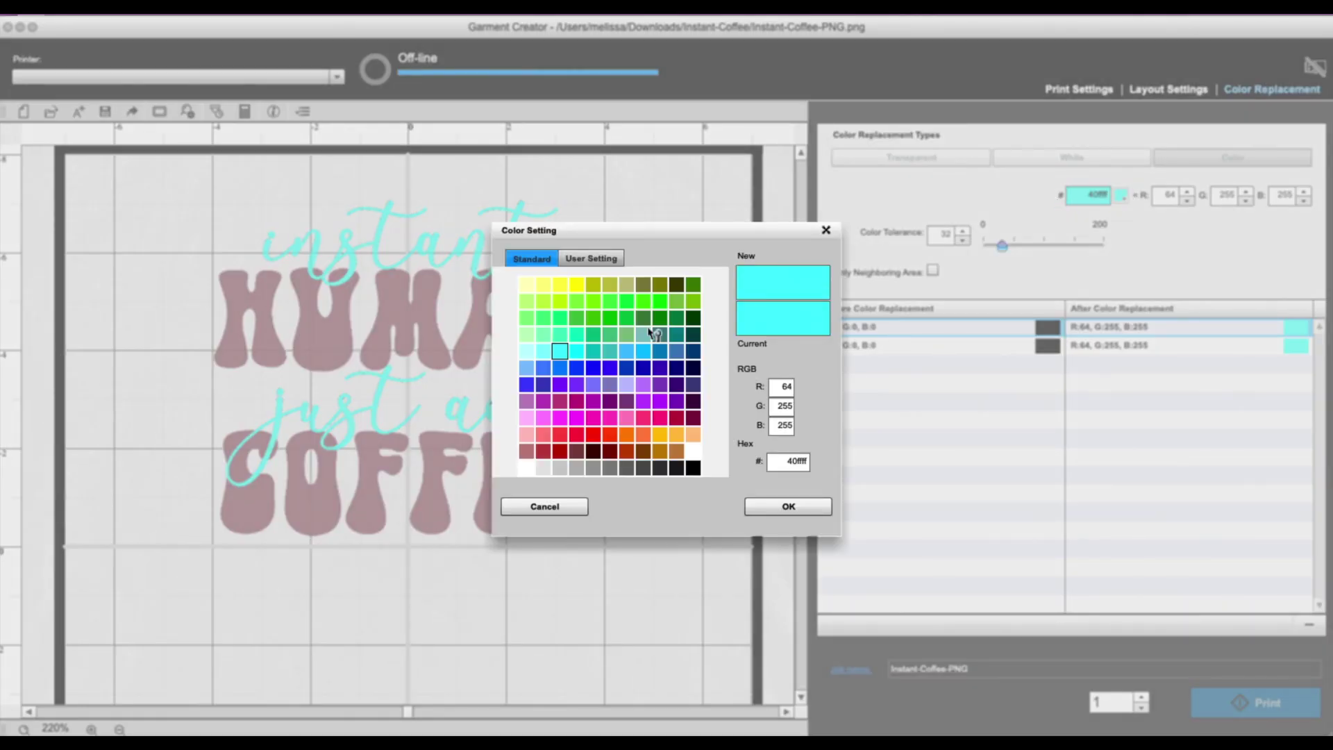
pyautogui.click(597, 419)
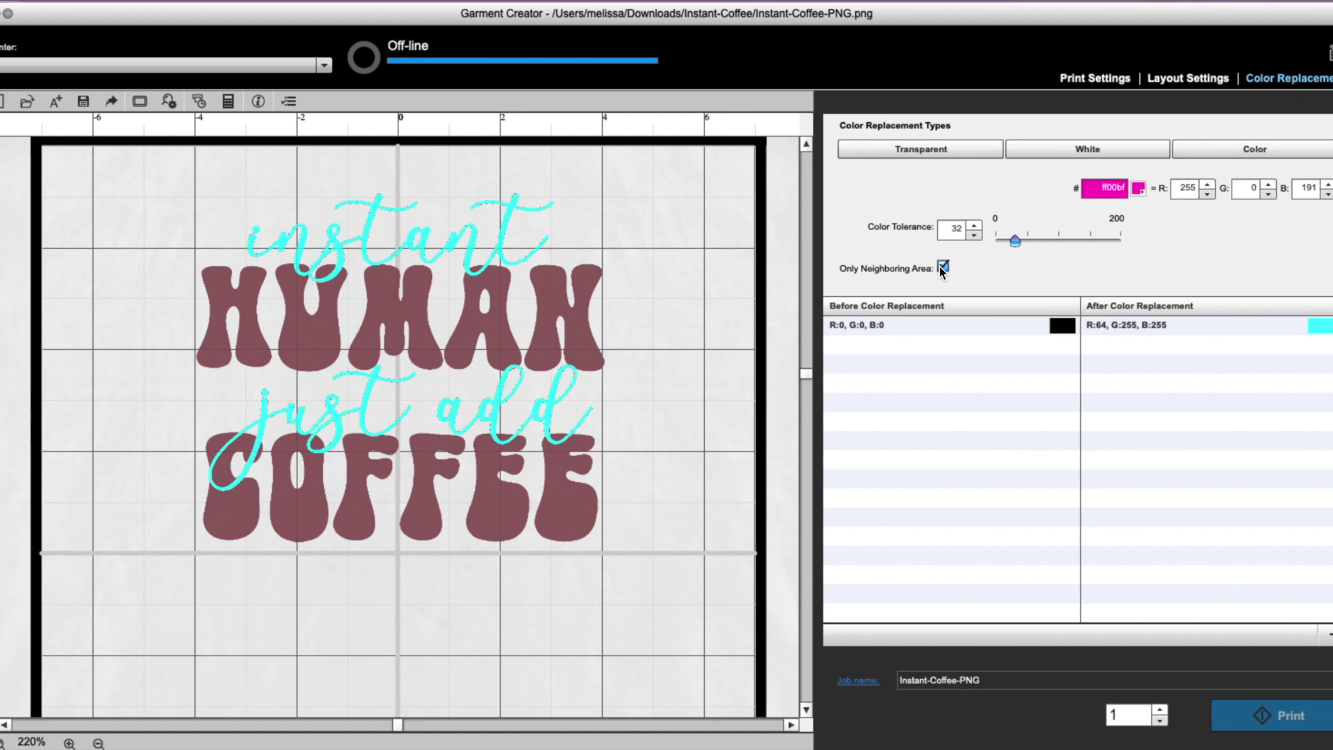
pyautogui.click(207, 355)
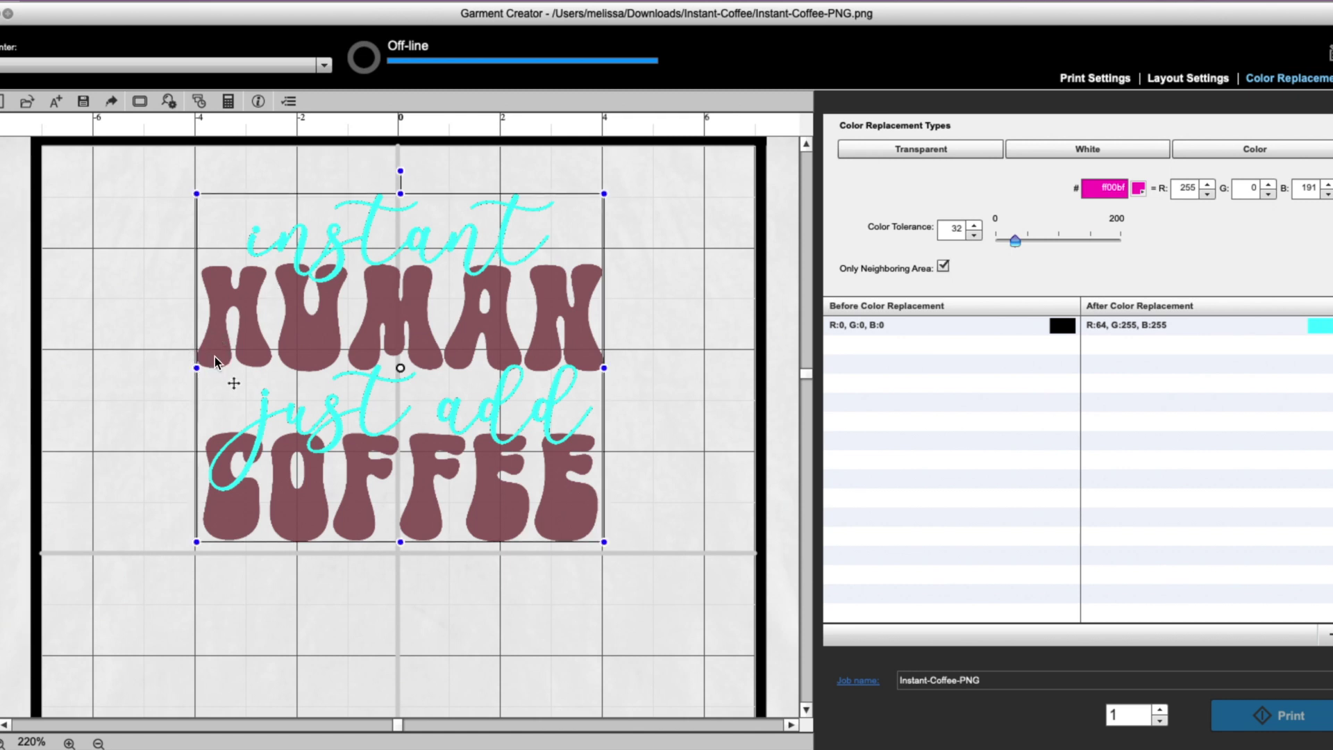
pyautogui.click(1198, 152)
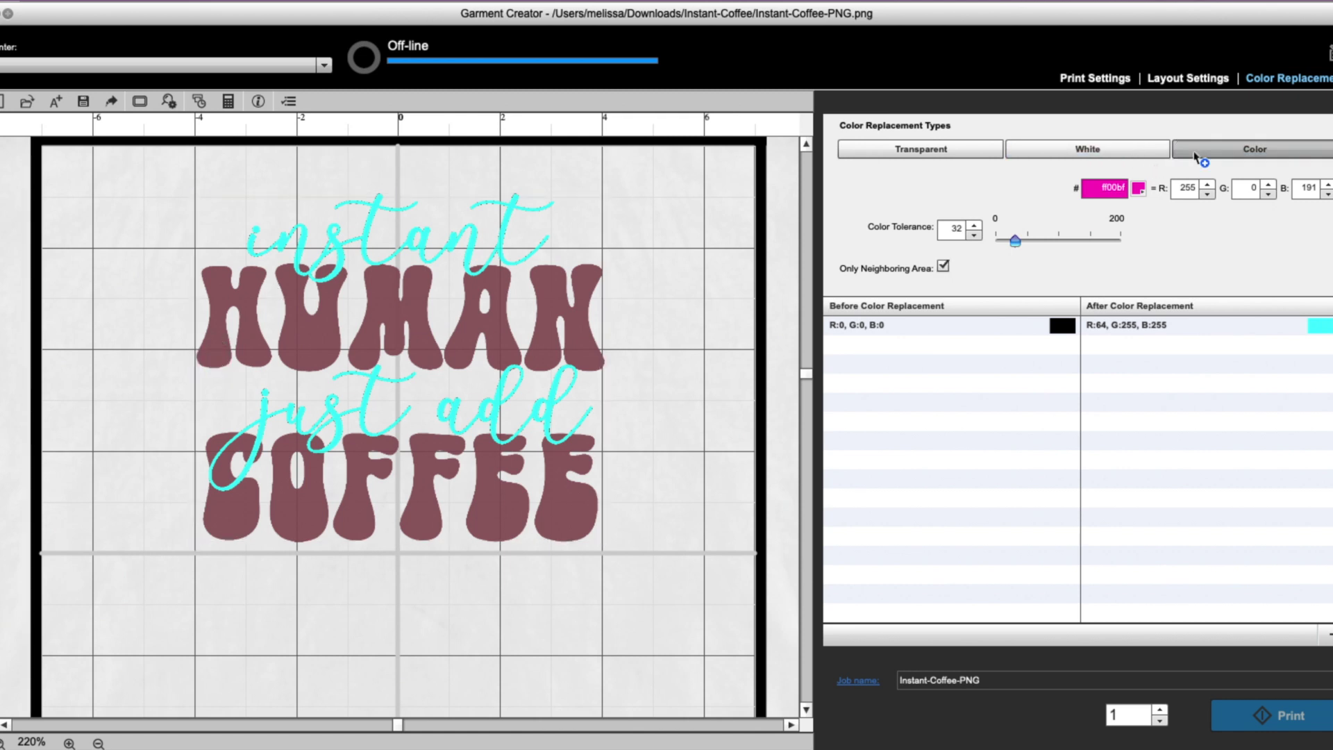
# Recolour H, M, N of HUMAN and the C, first F and first E of COFFEE pink
pyautogui.click(211, 355)
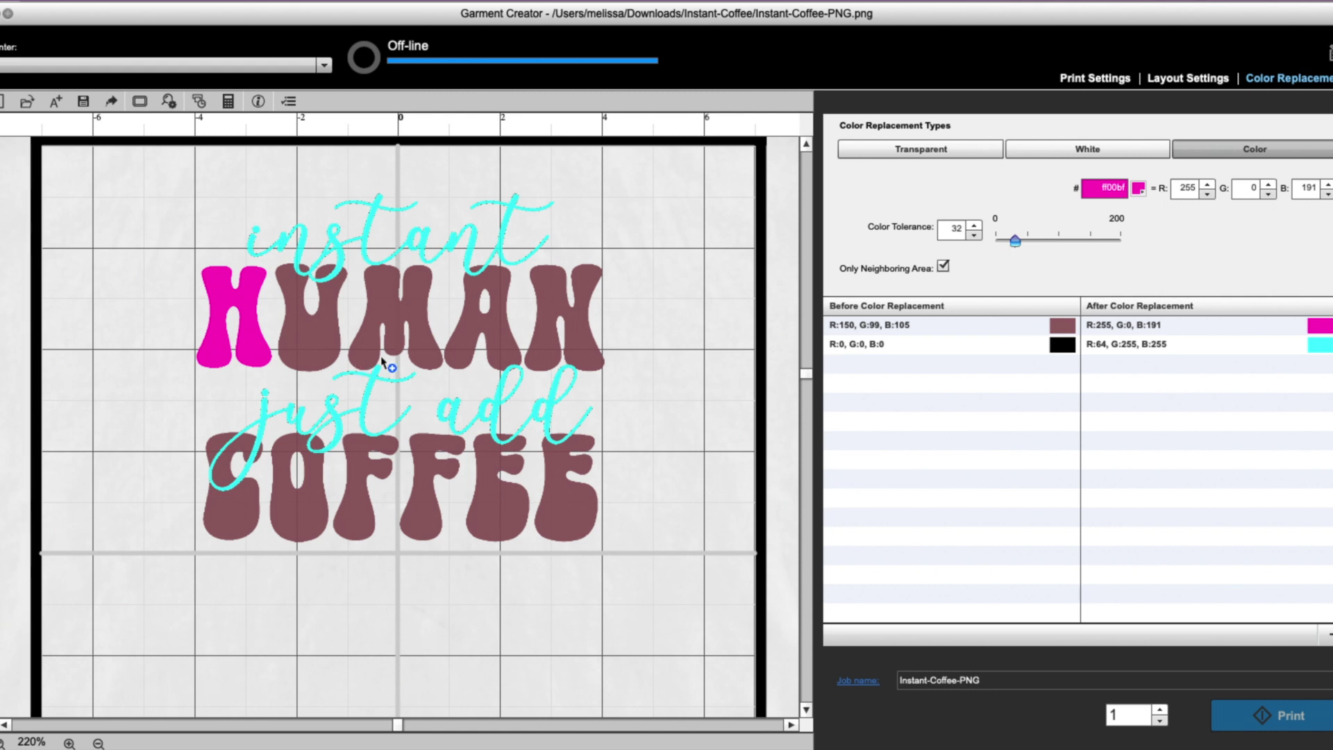
pyautogui.click(382, 359)
pyautogui.click(547, 349)
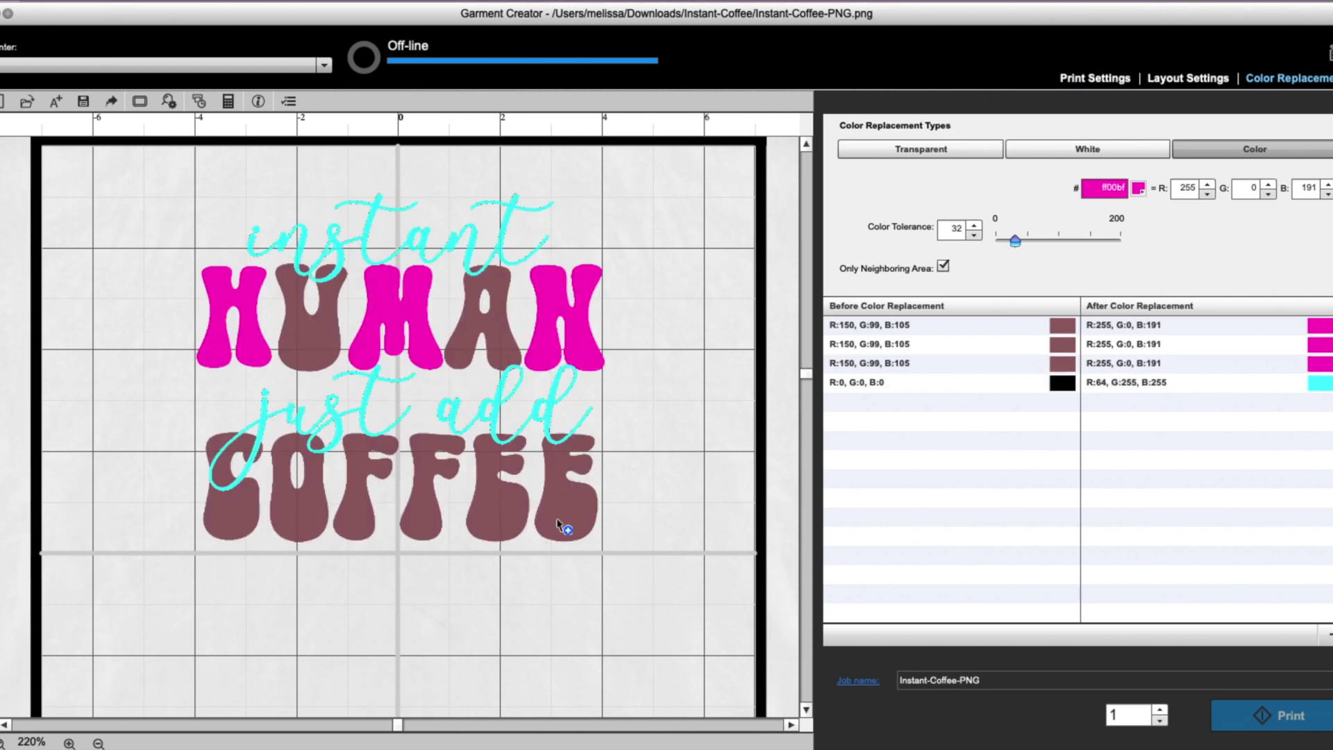
pyautogui.click(499, 522)
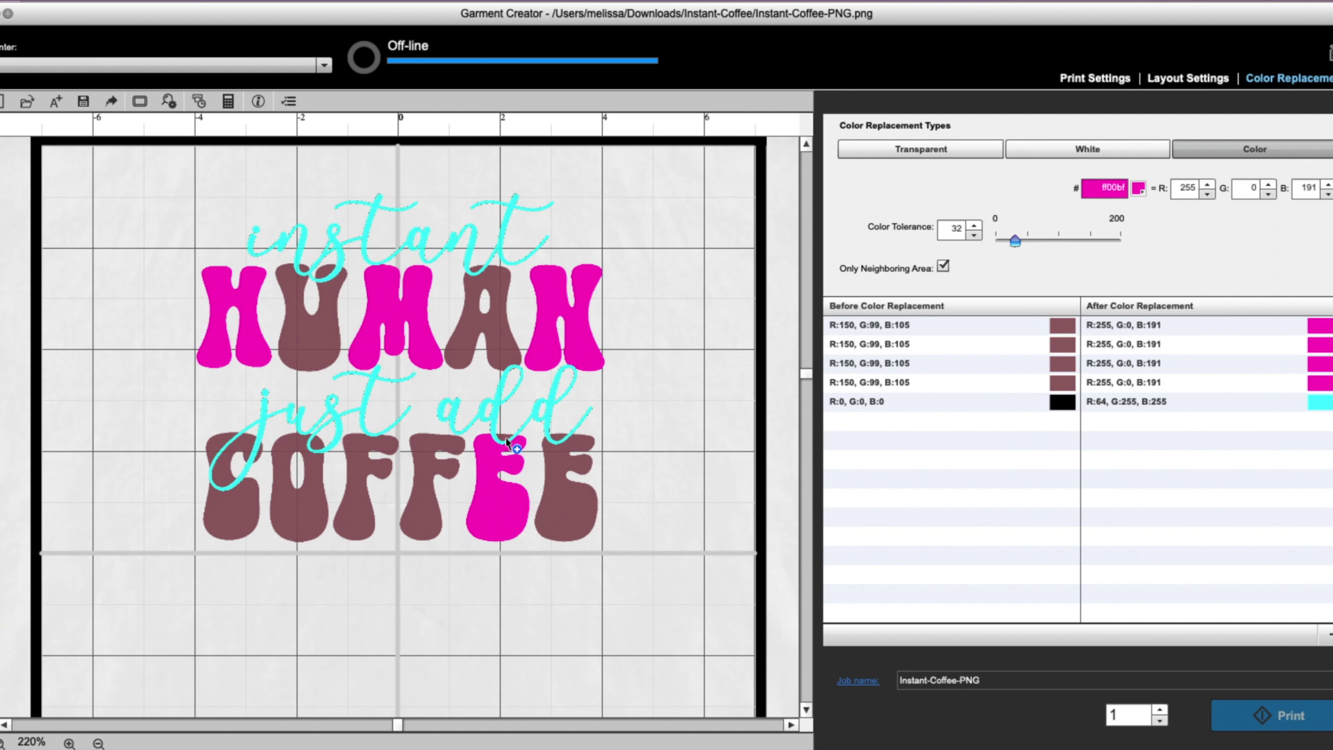
pyautogui.click(503, 440)
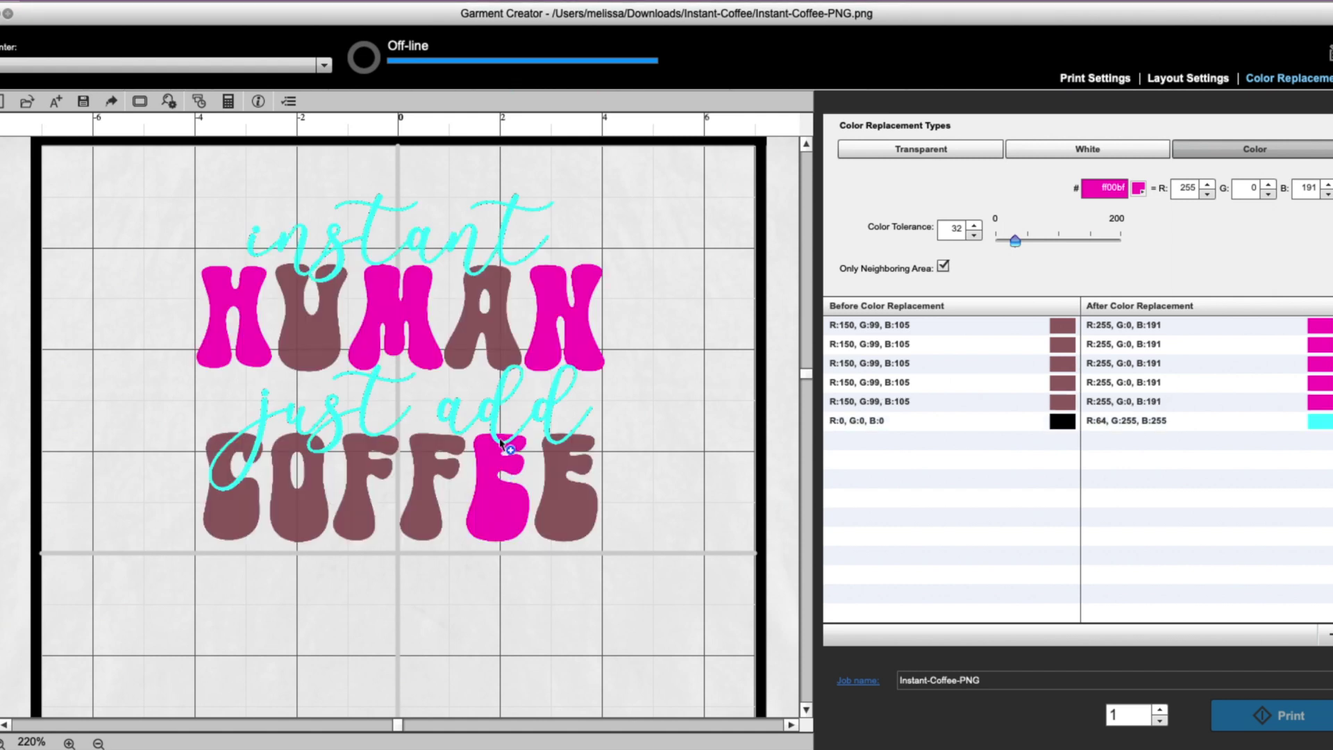
pyautogui.click(352, 528)
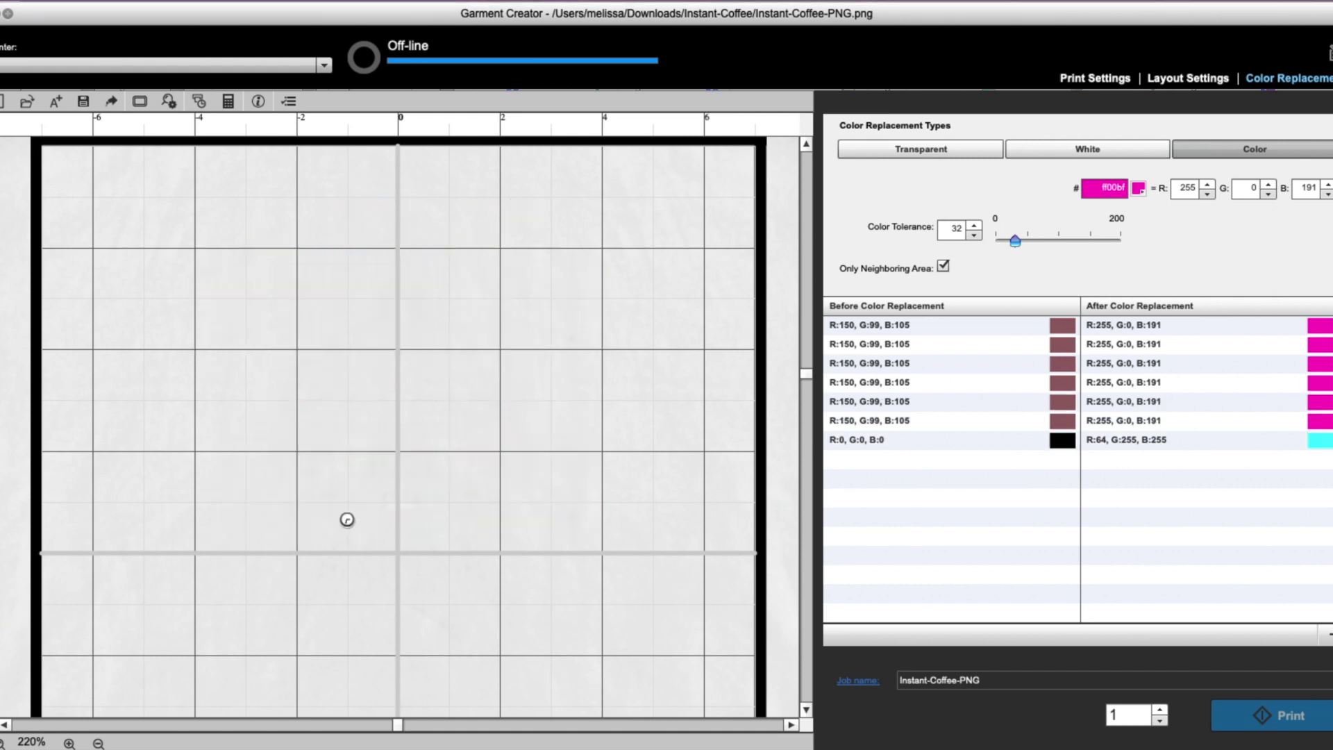
pyautogui.click(229, 499)
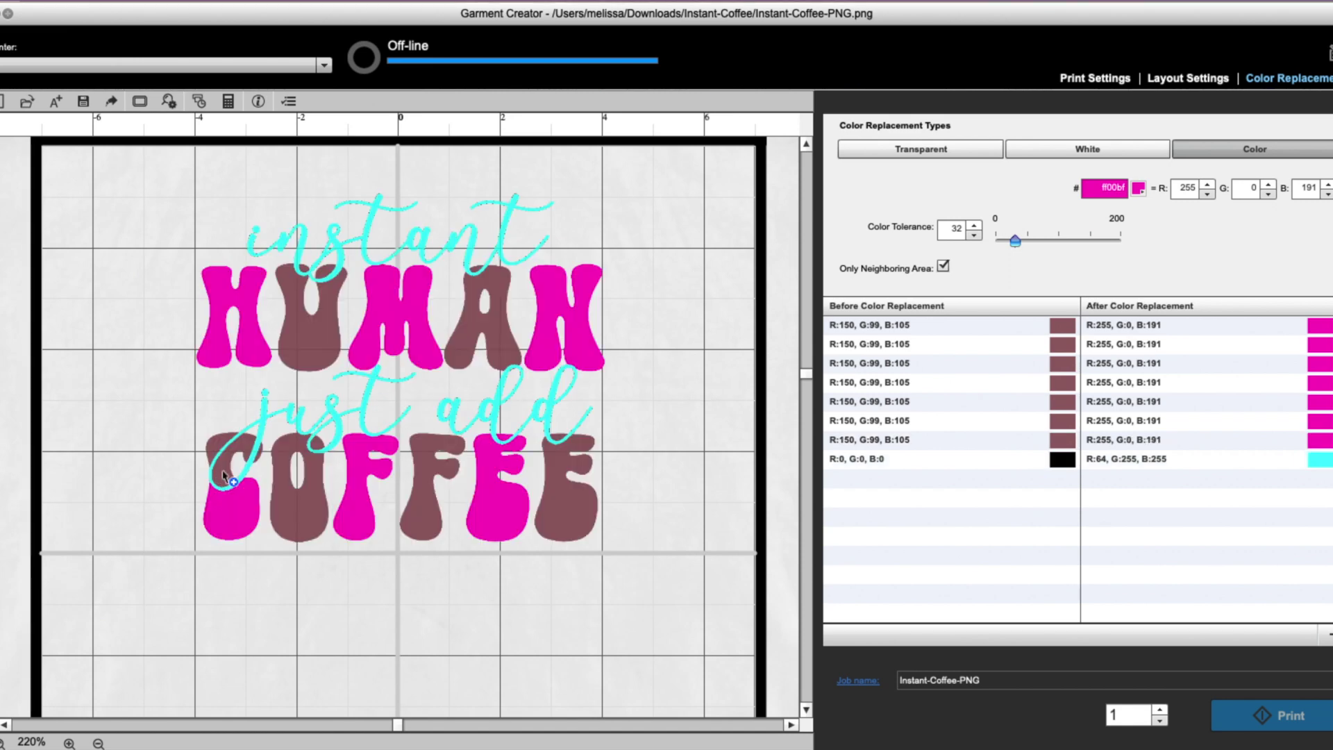
pyautogui.click(221, 467)
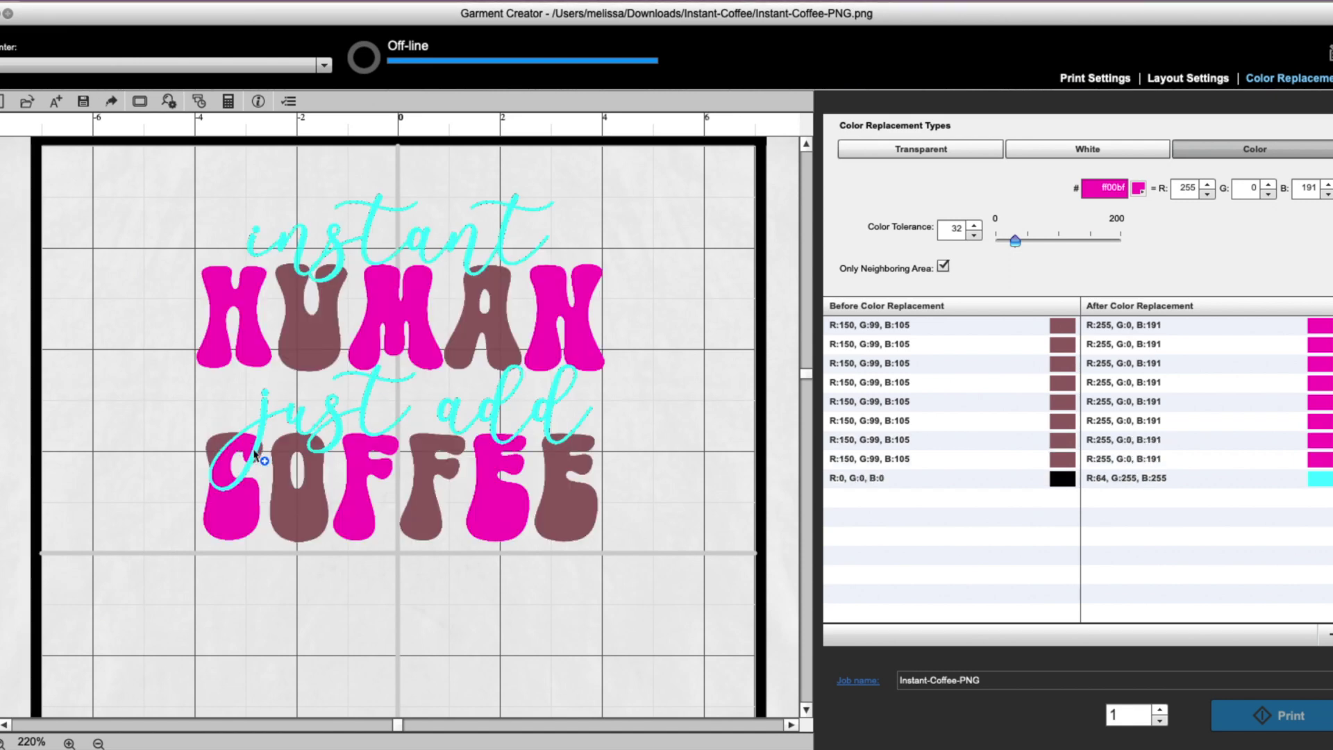
pyautogui.click(261, 454)
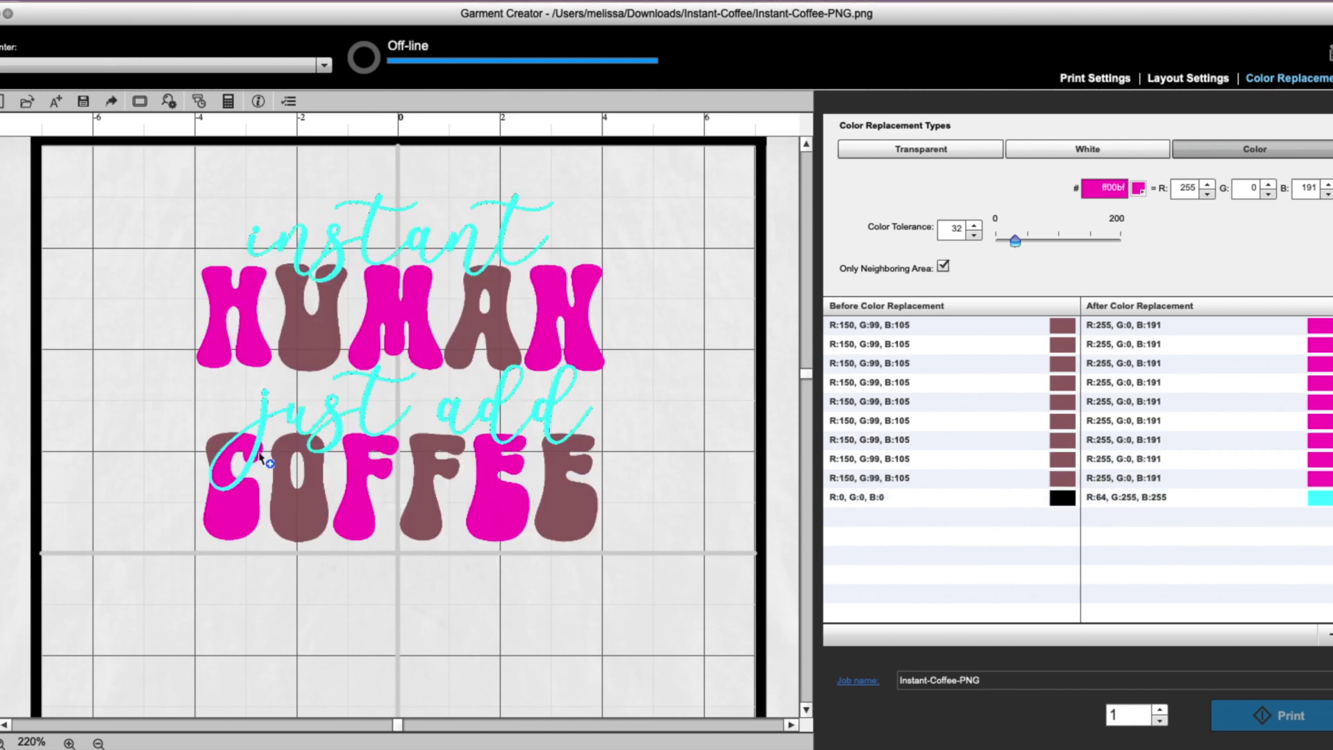
pyautogui.press('super+equal')
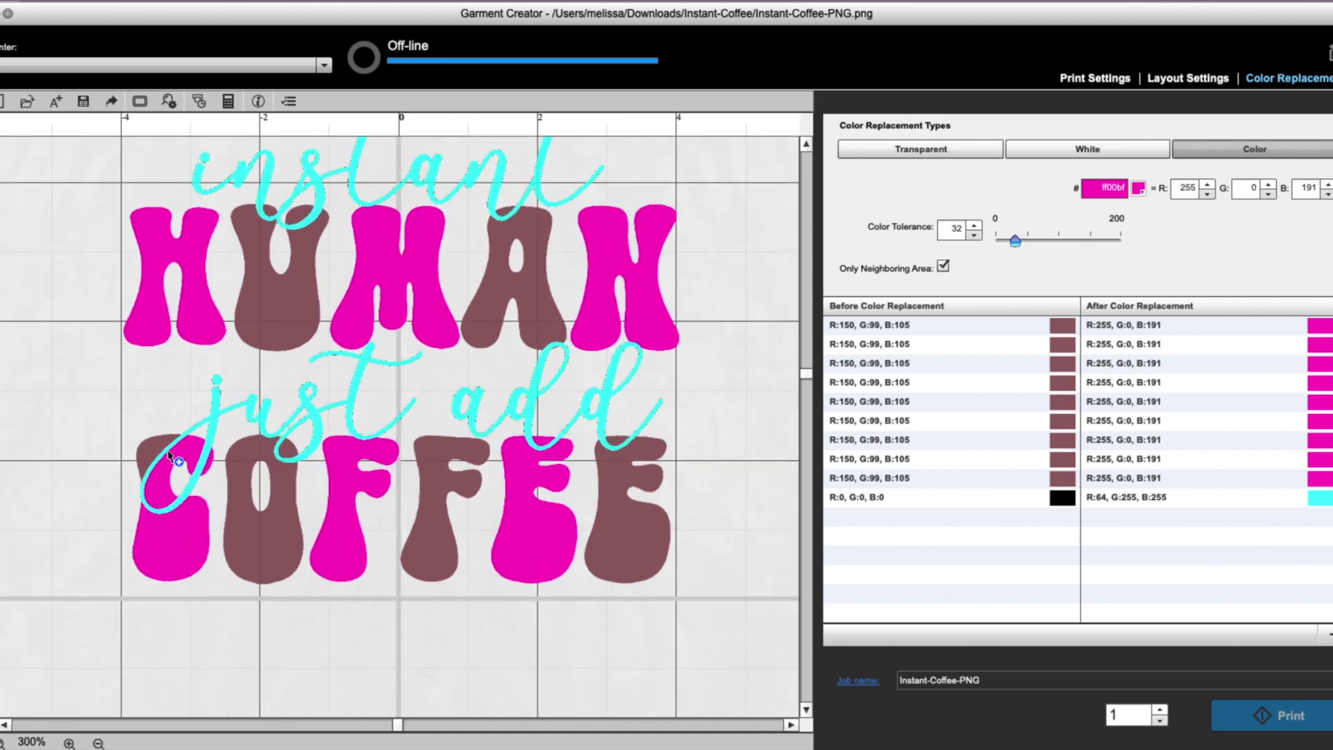
pyautogui.click(156, 445)
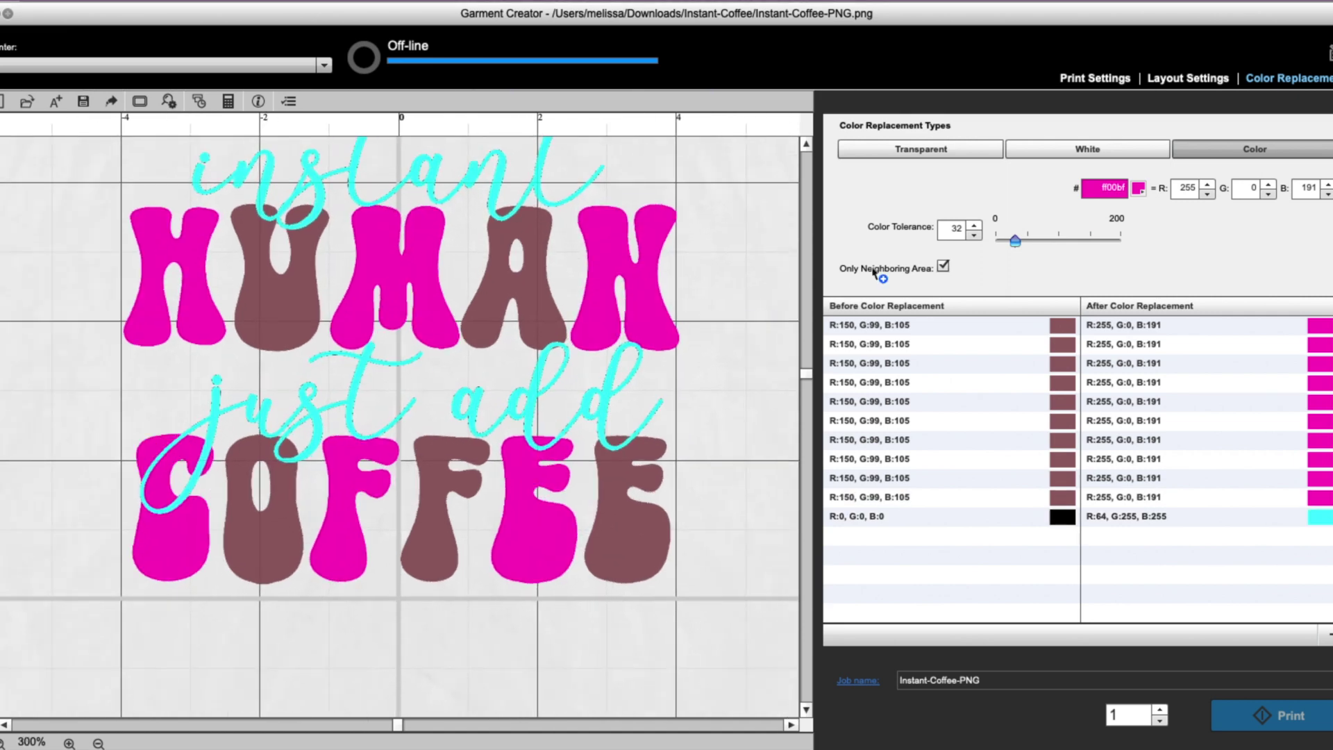
# Set bright green 40ff00 and turn U, A, O, the second F and last E green
pyautogui.click(1139, 191)
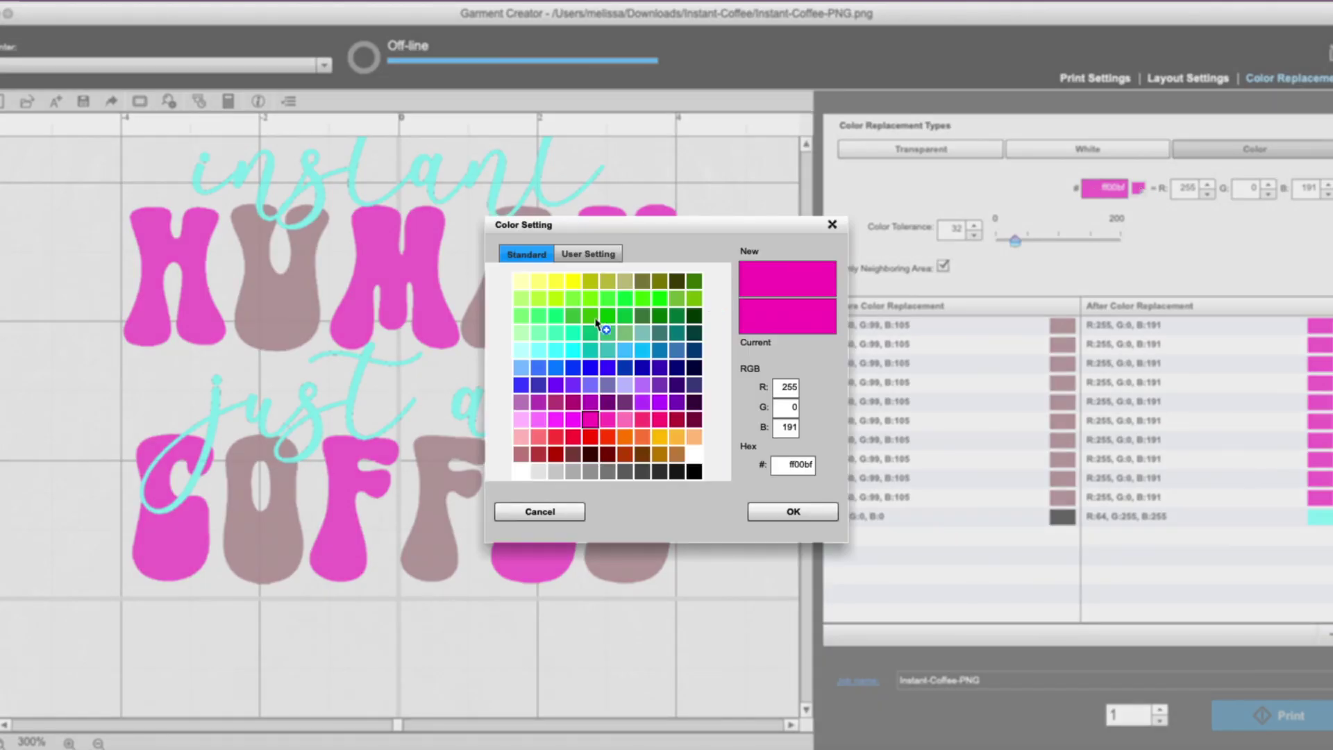
pyautogui.click(642, 303)
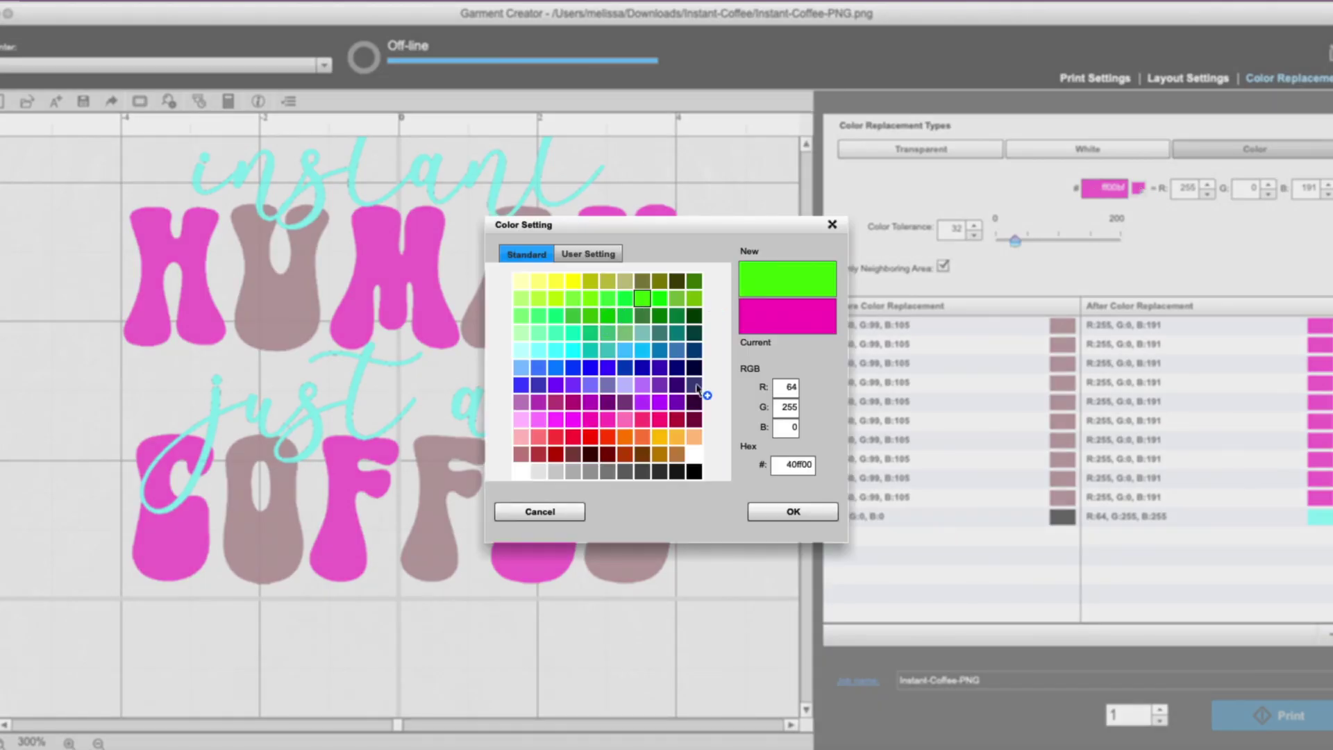
pyautogui.click(779, 514)
pyautogui.click(274, 205)
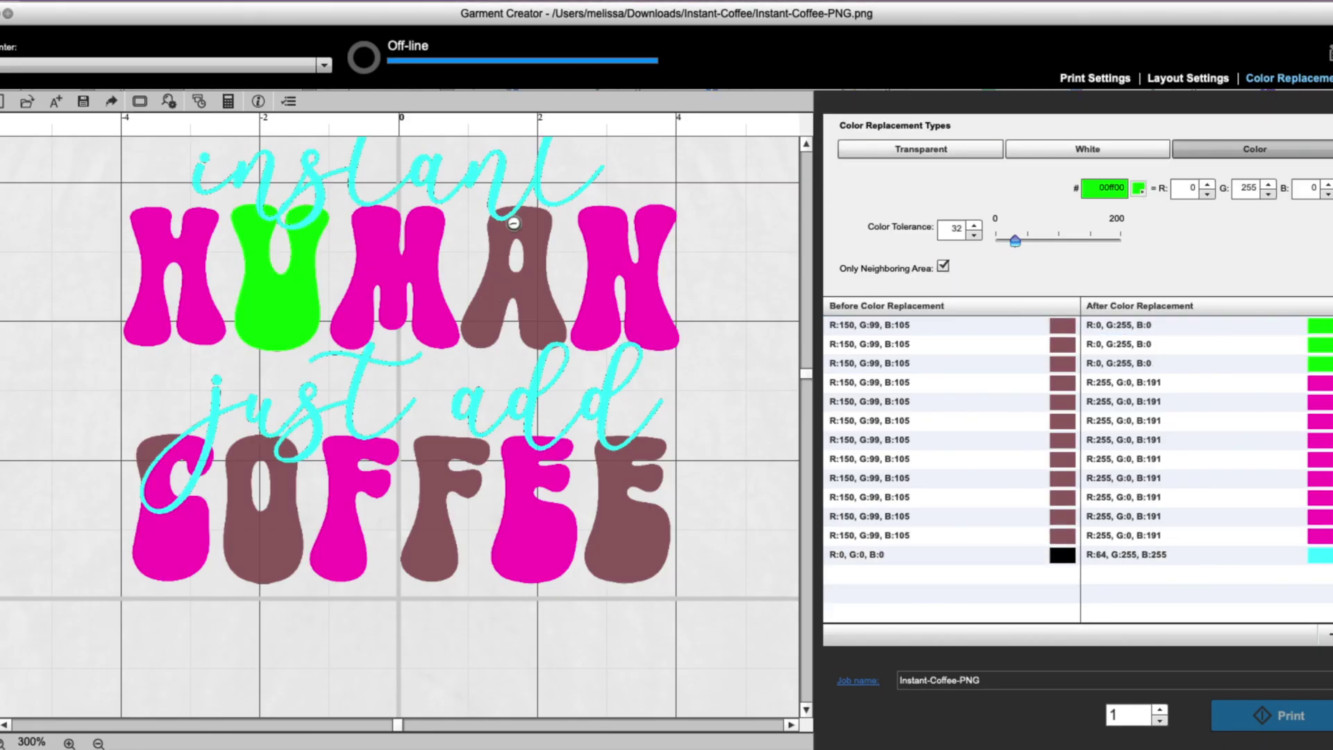
pyautogui.click(506, 287)
pyautogui.click(289, 467)
pyautogui.click(431, 513)
pyautogui.click(633, 513)
# Switch the replacement colour back to pink and touch up the C of COFFEE
pyautogui.click(69, 743)
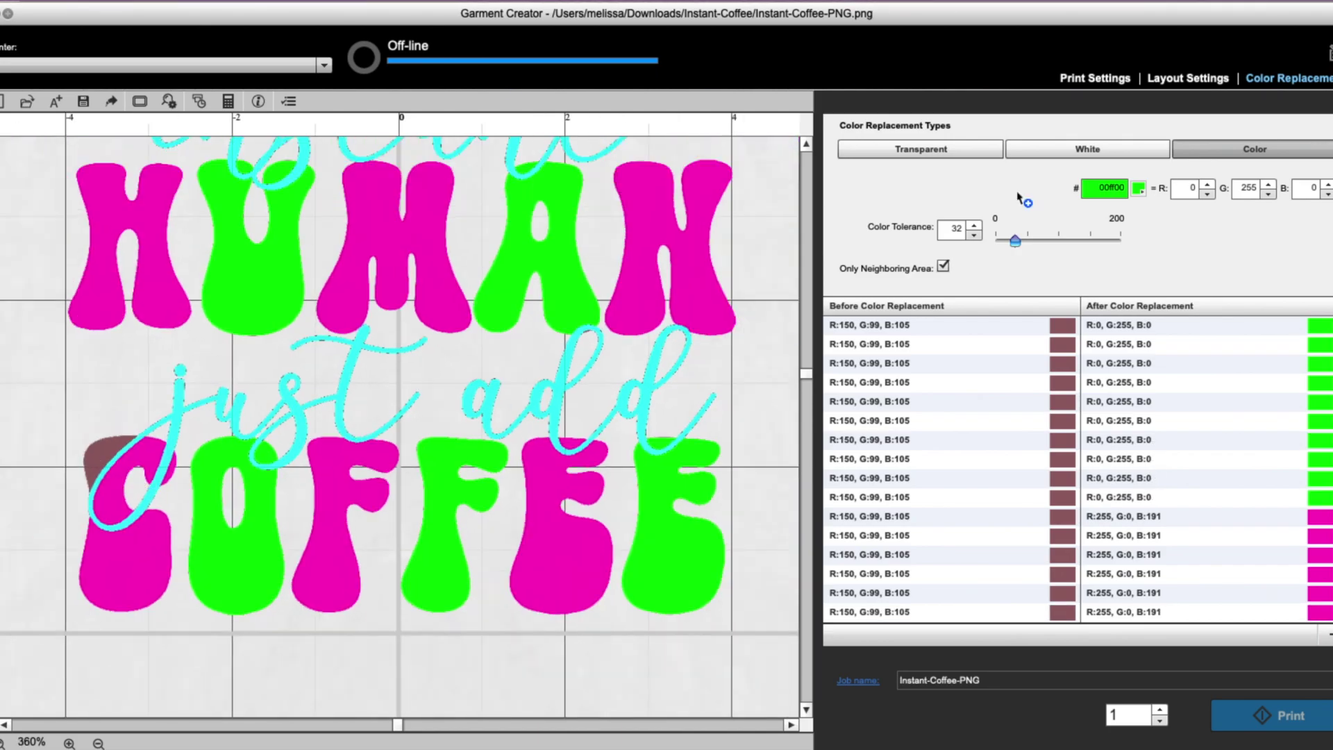
pyautogui.click(1139, 189)
pyautogui.click(789, 509)
pyautogui.click(170, 495)
pyautogui.scroll(-3, 123, 508)
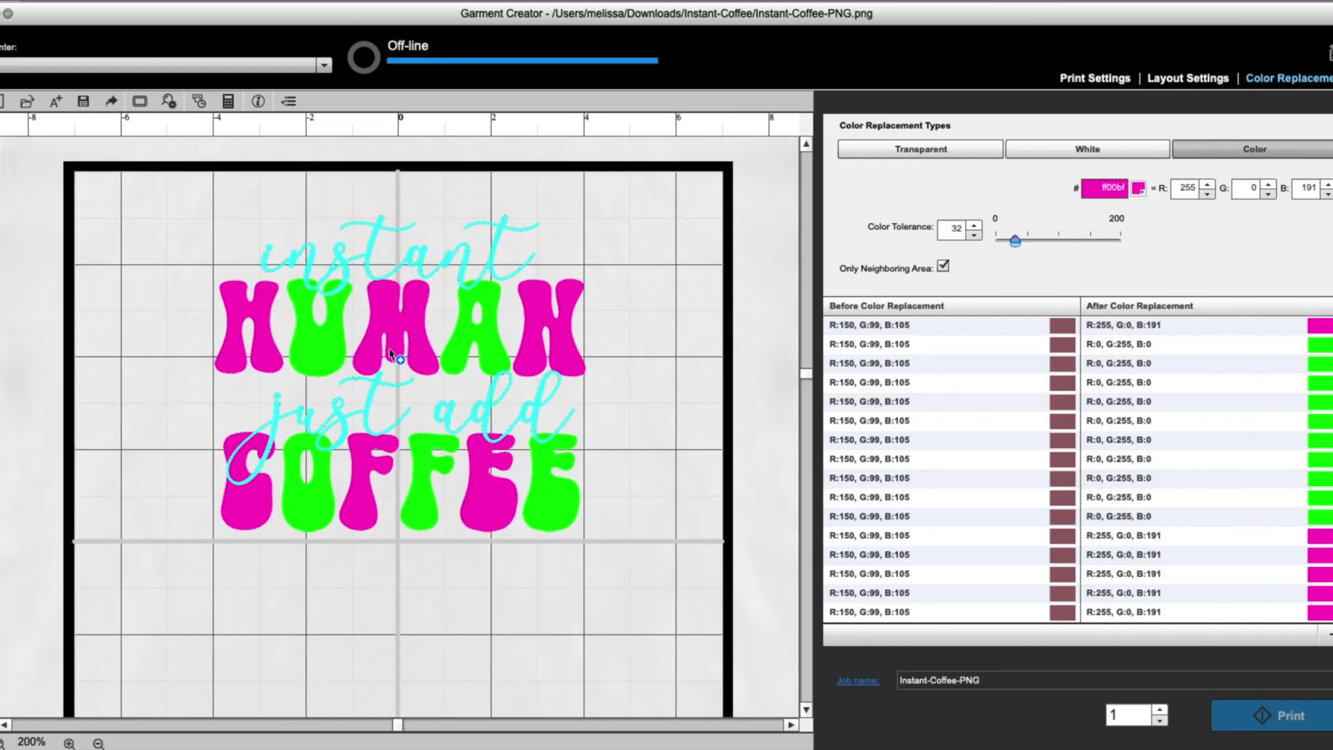
# Choose the Dark Color T-Shirt (Standard) preset for White + Color ink and view the whole black shirt
pyautogui.click(1119, 82)
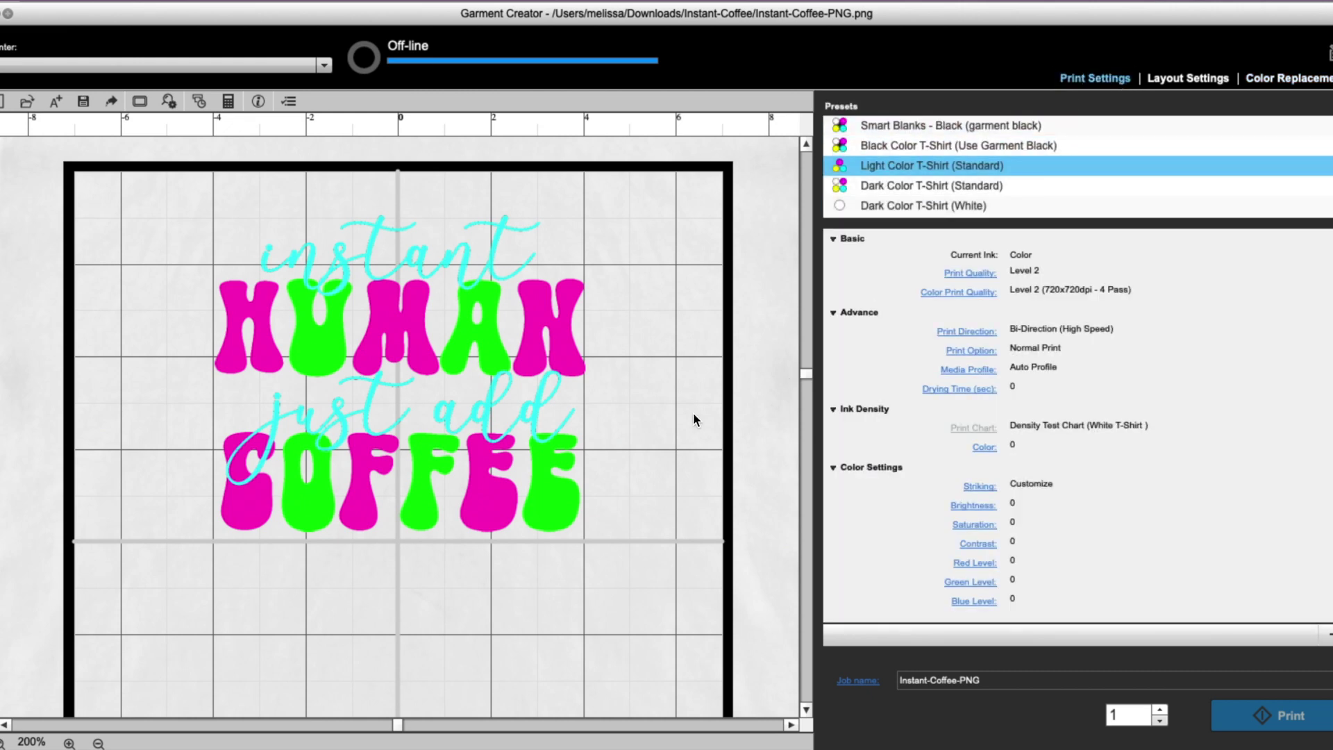
pyautogui.scroll(-2, 677, 430)
pyautogui.scroll(-1, 677, 429)
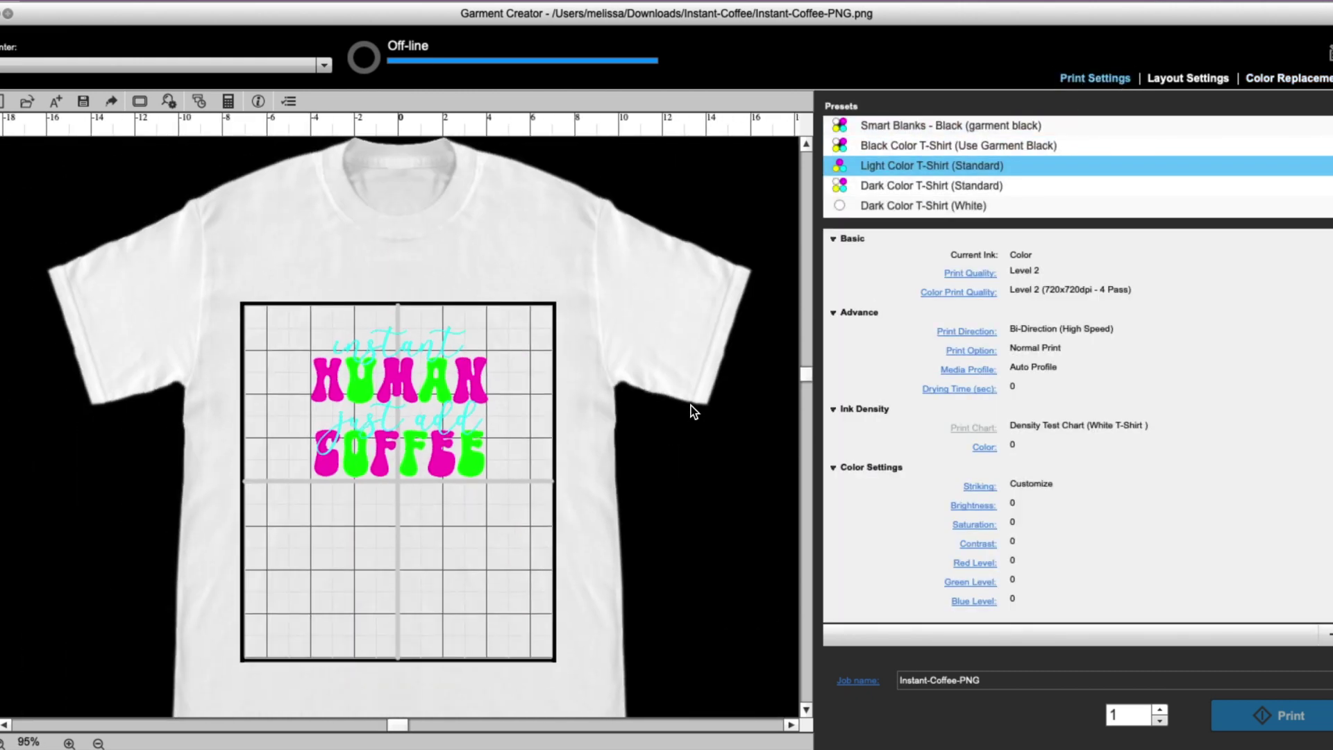
pyautogui.click(923, 184)
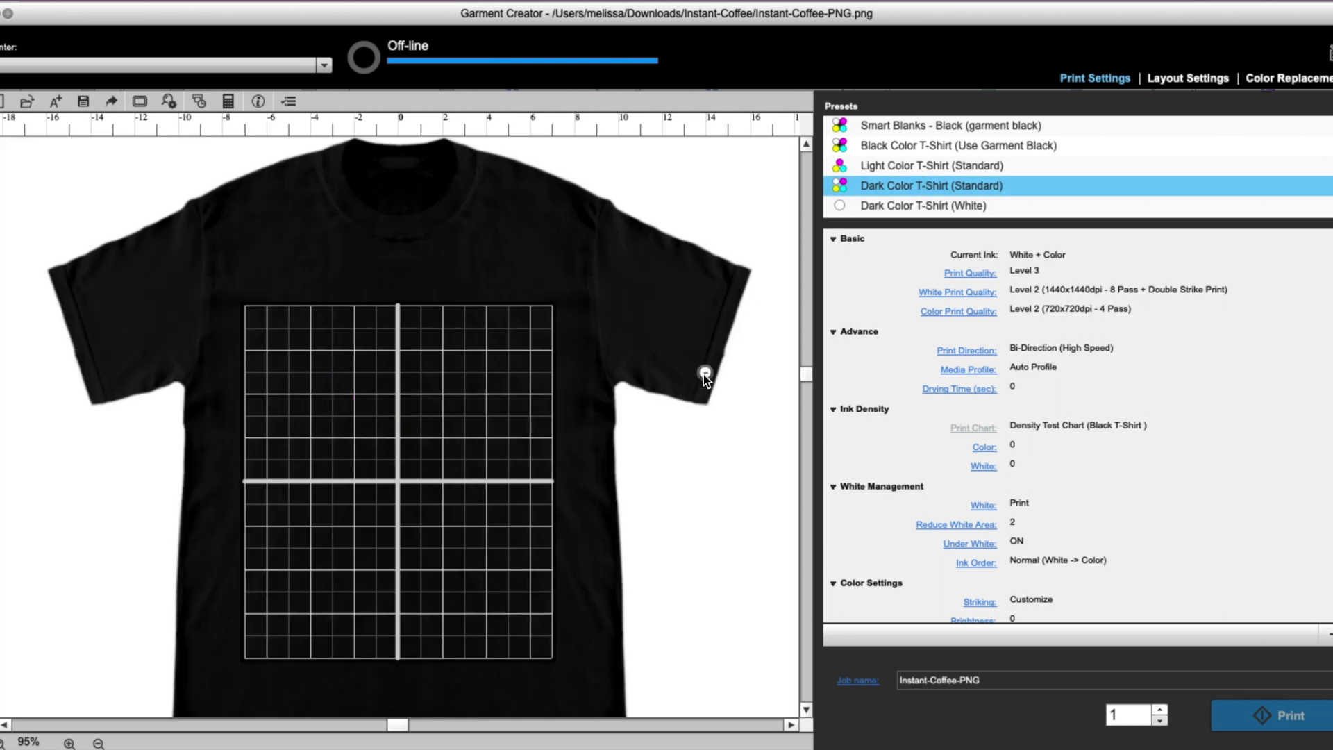
pyautogui.scroll(3, 611, 432)
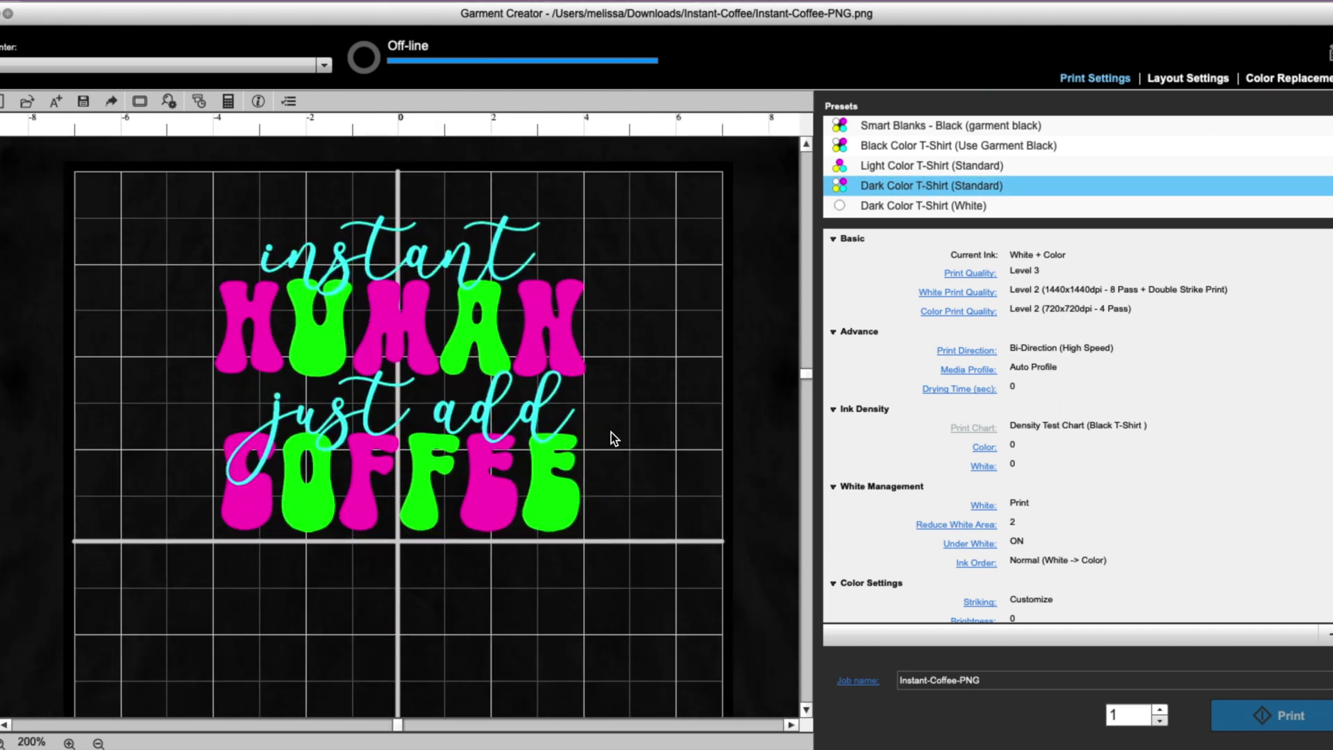
pyautogui.scroll(-2, 611, 438)
pyautogui.scroll(1, 612, 437)
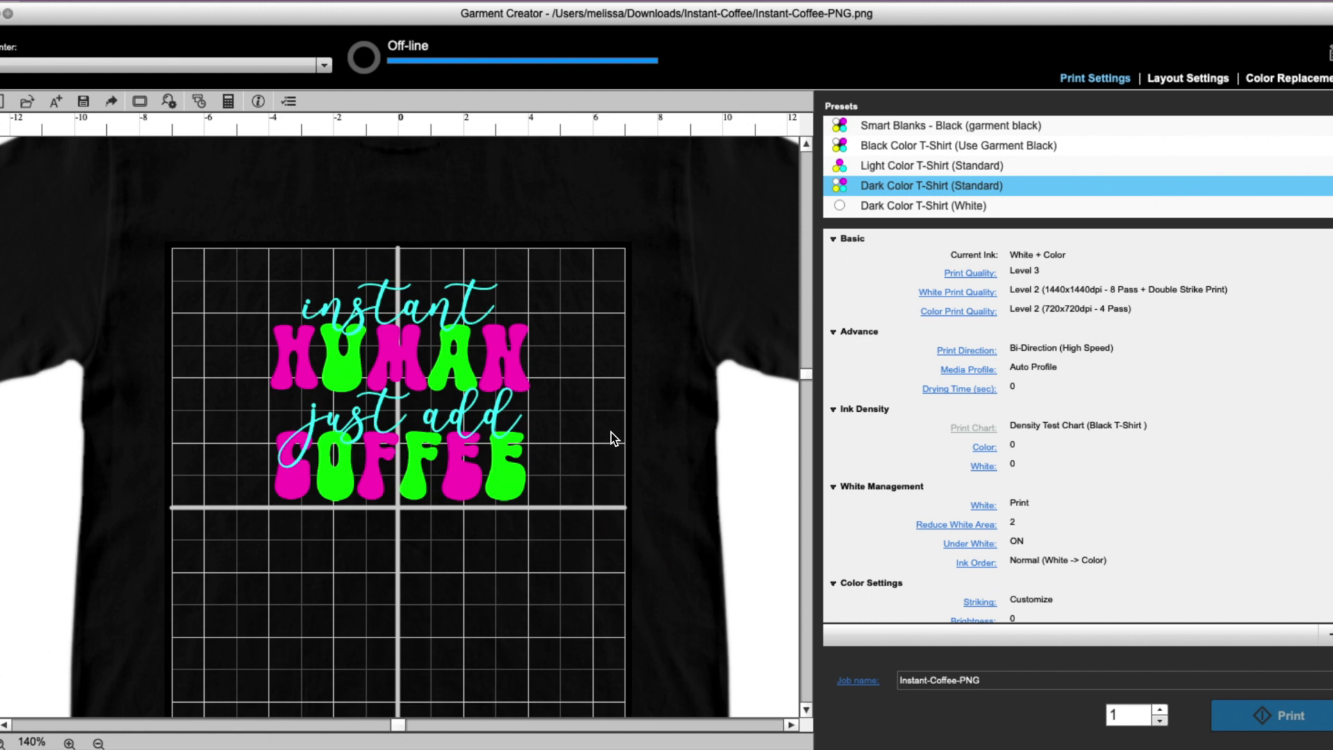
pyautogui.scroll(-2, 611, 436)
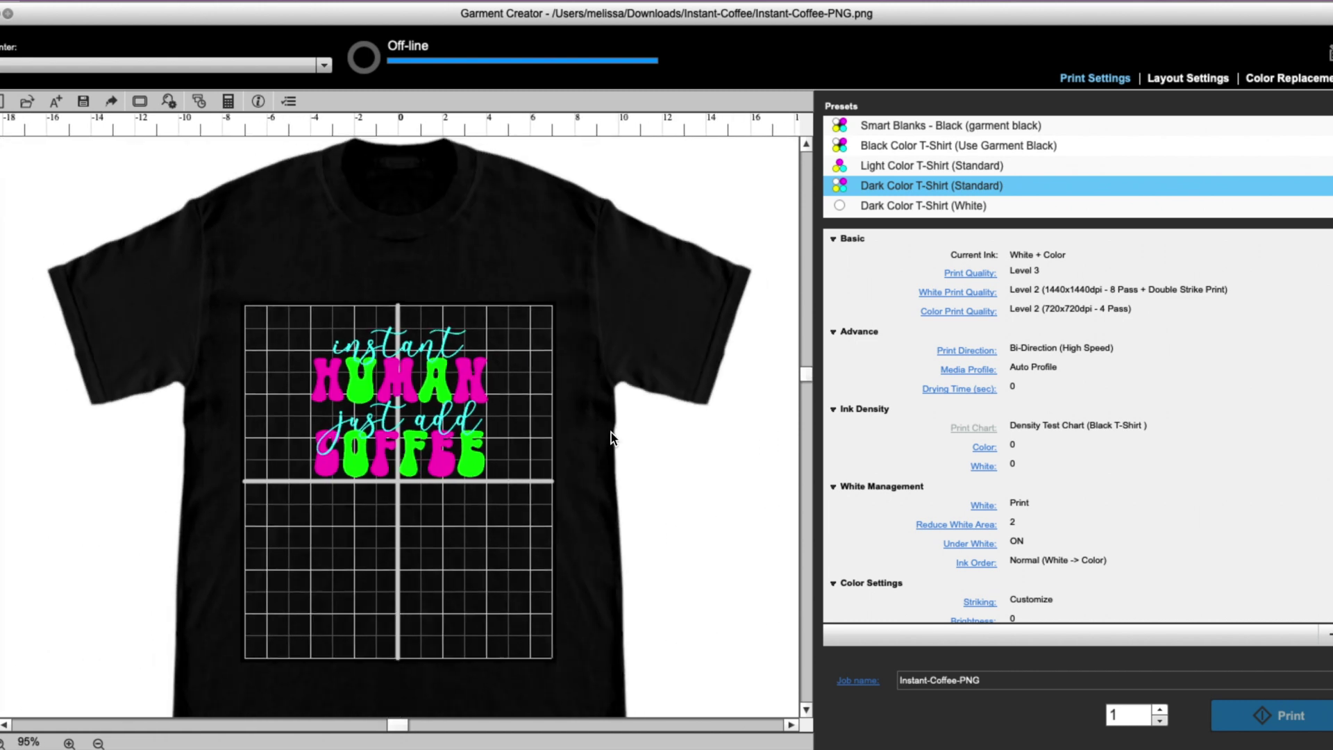